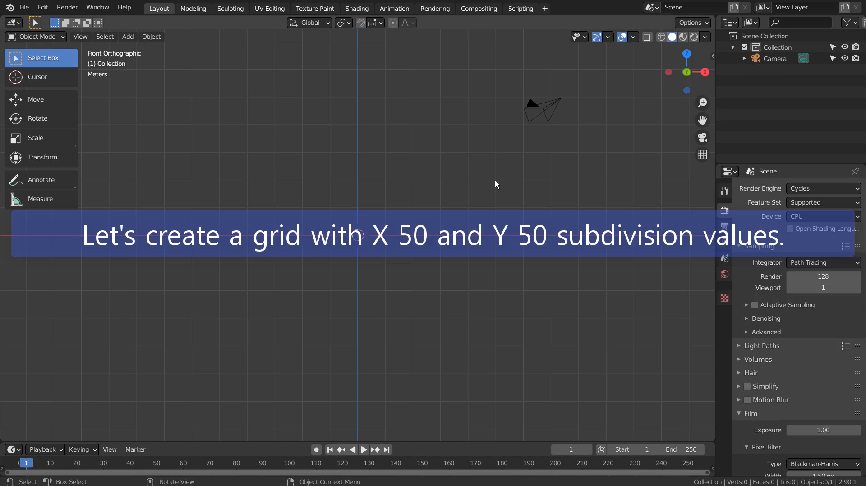
Add a grid mesh at the origin with 50 X subdivisions and 50 Y subdivisions
{"action": "left_click", "coordinate": [495, 180]}
{"action": "key", "text": "shift+a"}
{"action": "mouse_move", "coordinate": [495, 180]}
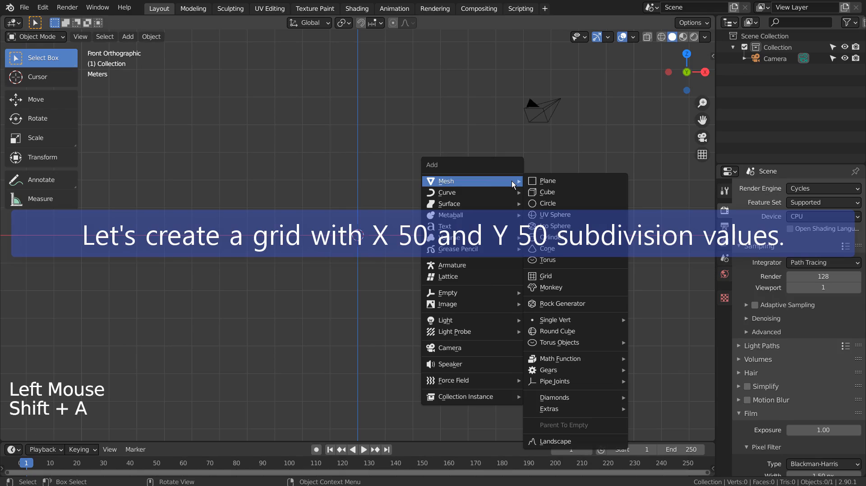
{"action": "left_click", "coordinate": [580, 276]}
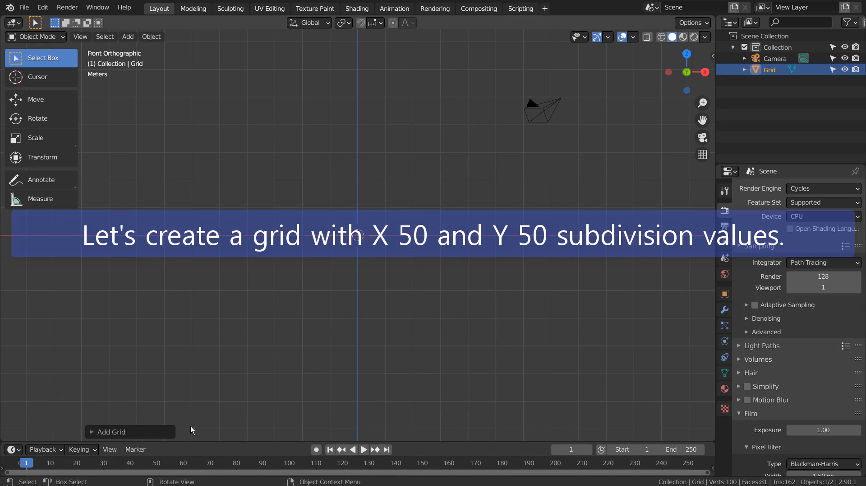
{"action": "left_click", "coordinate": [160, 432]}
{"action": "double_click", "coordinate": [206, 310]}
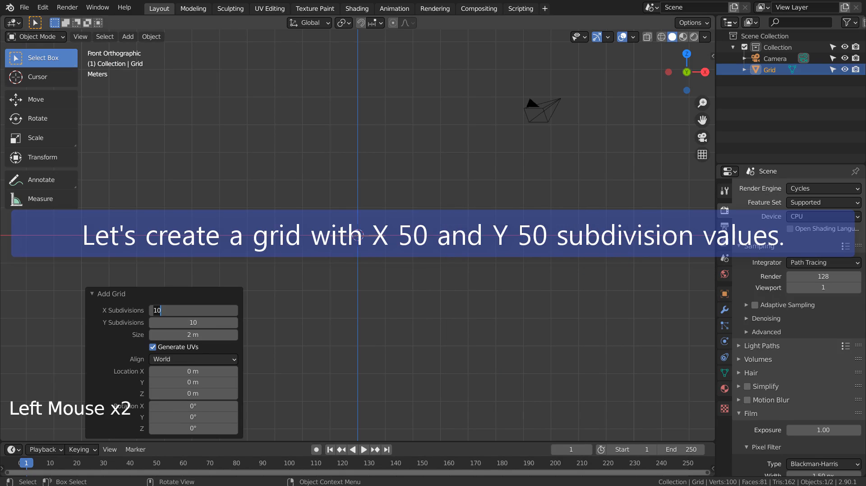
{"action": "type", "text": "50"}
{"action": "key", "text": "Tab"}
{"action": "type", "text": "50"}
{"action": "key", "text": "Return"}
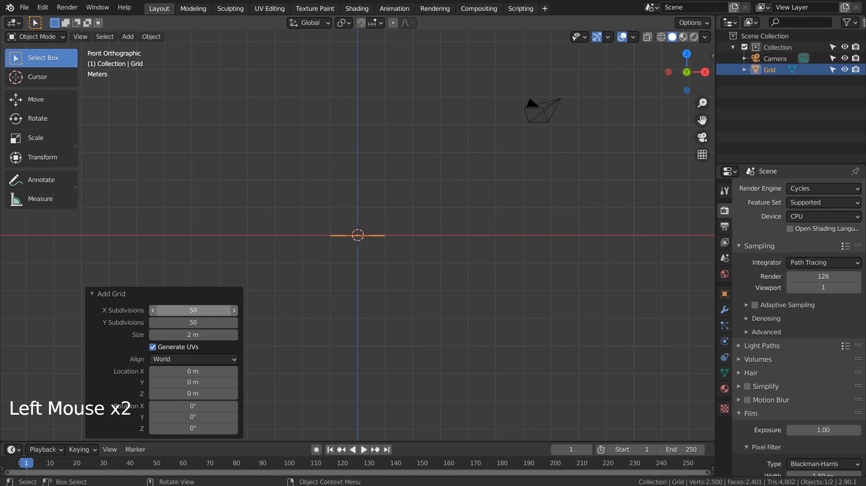
Add an Ocean modifier to the grid
{"action": "middle_click_drag", "start_coordinate": [487, 268], "coordinate": [484, 303]}
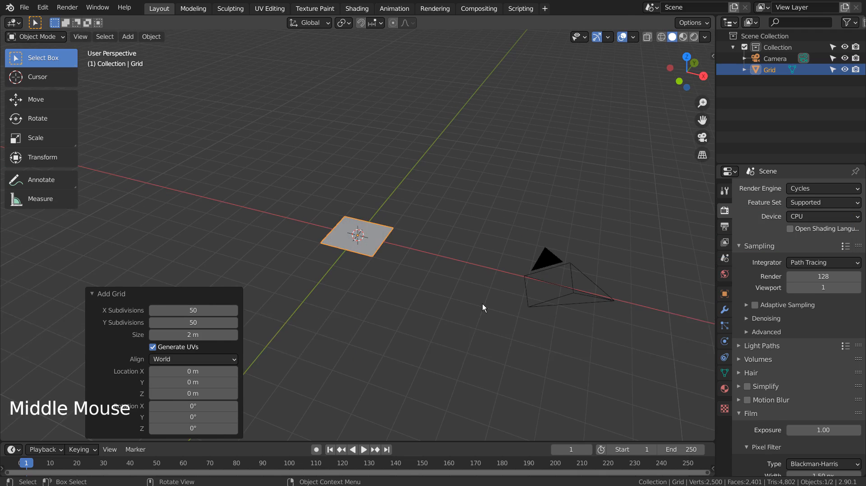
{"action": "key", "text": "Tab"}
{"action": "scroll", "coordinate": [363, 254], "scroll_direction": "up", "scroll_amount": 8}
{"action": "scroll", "coordinate": [371, 275], "scroll_direction": "down", "scroll_amount": 8}
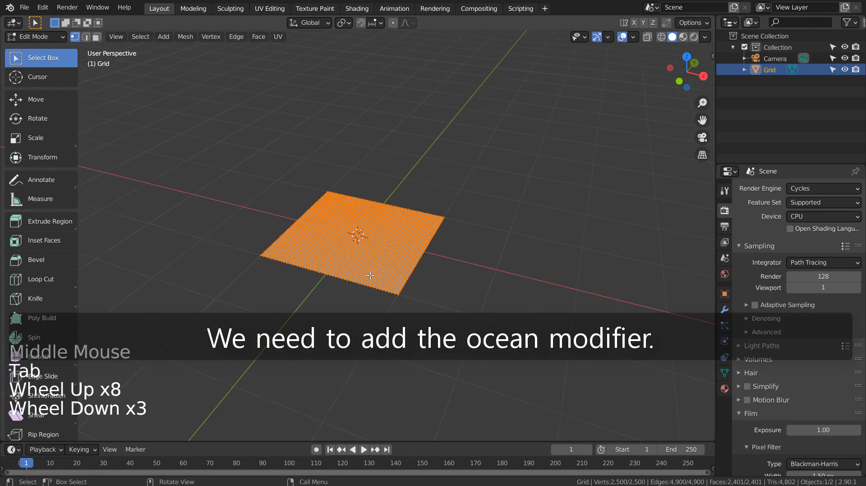
{"action": "key", "text": "Tab"}
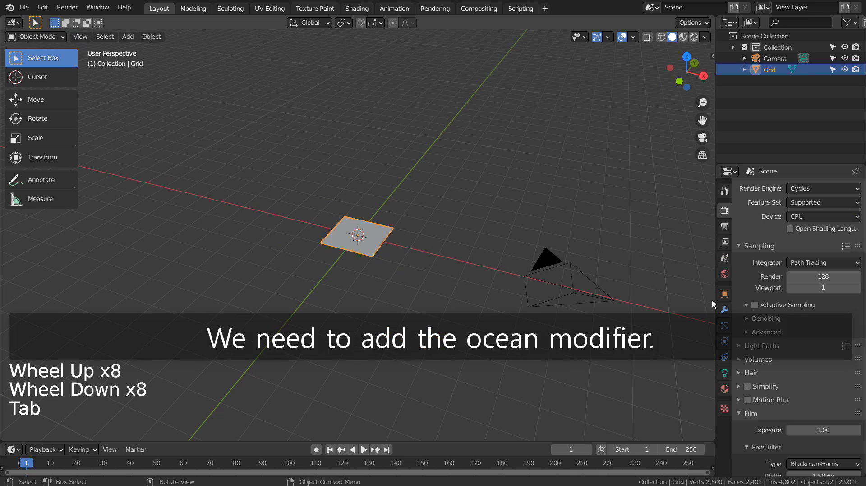
{"action": "left_click", "coordinate": [725, 309]}
{"action": "left_click", "coordinate": [799, 188]}
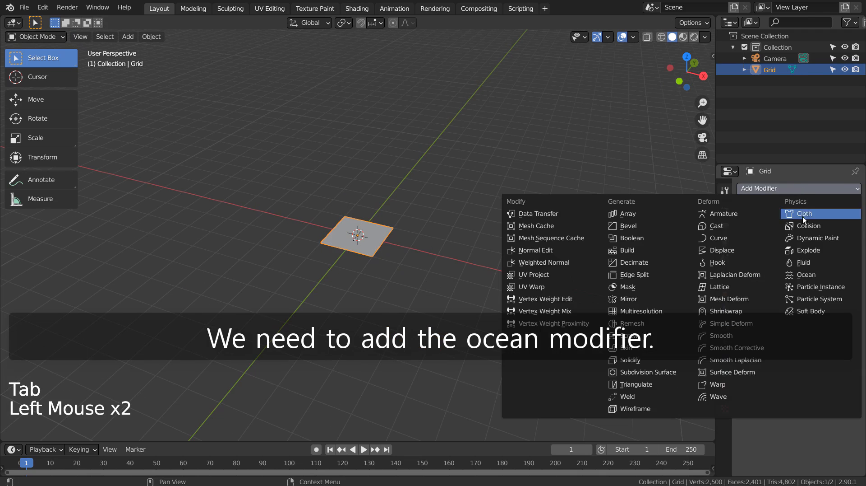
{"action": "left_click", "coordinate": [804, 273]}
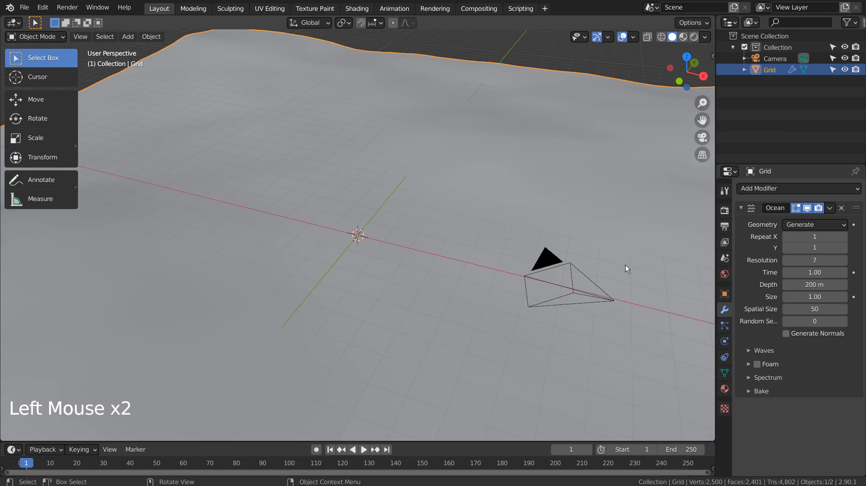
Create a new material on the grid with a saturated blue base color (H 0.613, S 0.994, V 0.906)
{"action": "scroll", "coordinate": [626, 265], "scroll_direction": "down", "scroll_amount": 8}
{"action": "scroll", "coordinate": [505, 307], "scroll_direction": "up", "scroll_amount": 7}
{"action": "mouse_move", "coordinate": [497, 312]}
{"action": "middle_mouse_down"}
{"action": "mouse_move", "coordinate": [578, 298]}
{"action": "mouse_move", "coordinate": [457, 310]}
{"action": "mouse_move", "coordinate": [488, 303]}
{"action": "middle_mouse_up"}
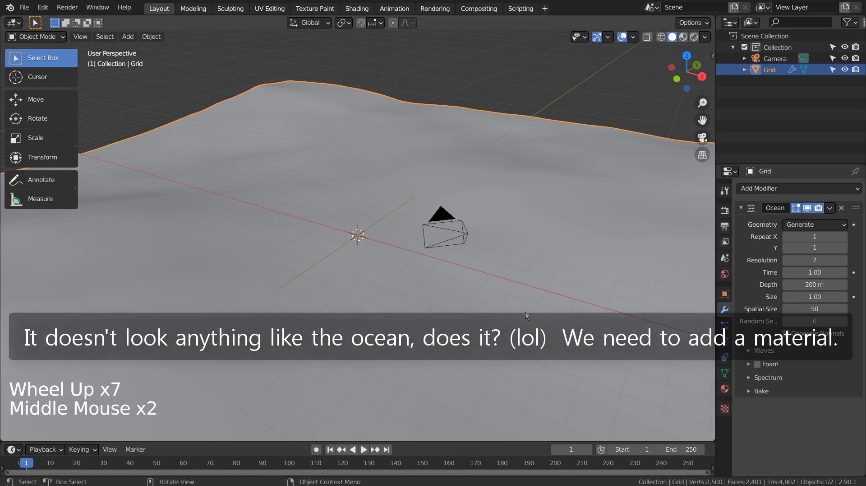
{"action": "left_click", "coordinate": [724, 387]}
{"action": "left_click", "coordinate": [791, 225]}
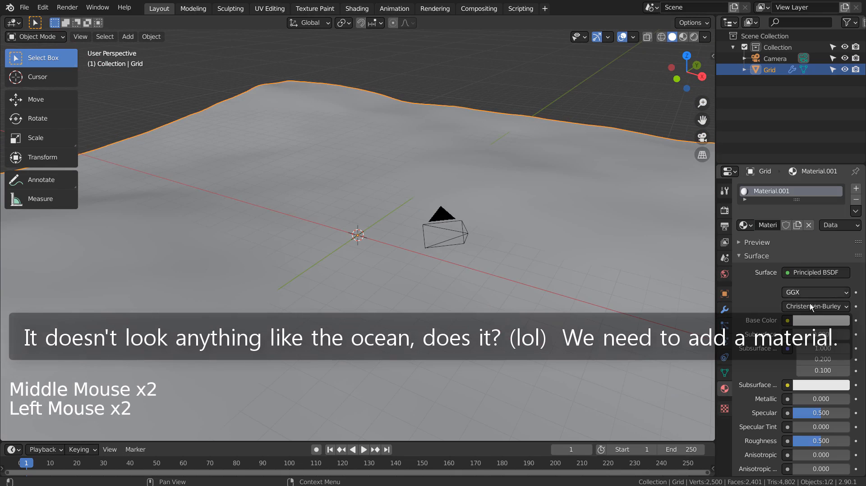
{"action": "left_click", "coordinate": [818, 320]}
{"action": "left_click", "coordinate": [821, 171]}
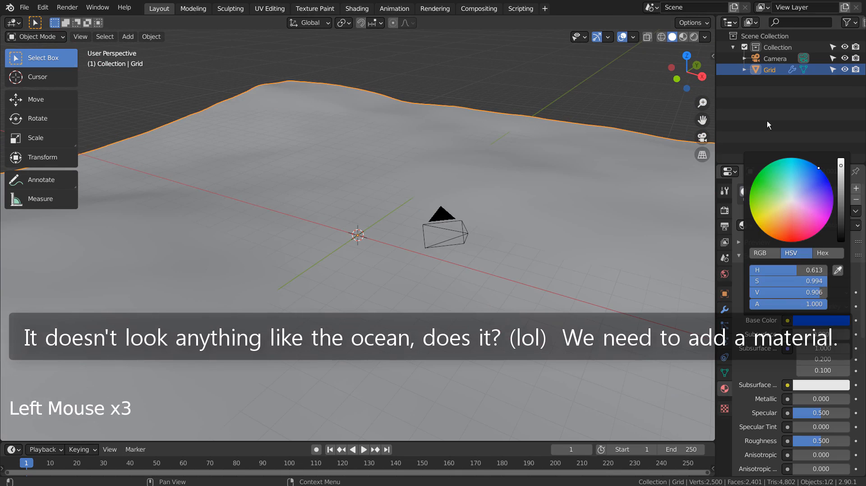
Display the viewport in Material Preview shading and set the ocean material's Transmission to 1
{"action": "left_click", "coordinate": [683, 37]}
{"action": "middle_click", "coordinate": [503, 289]}
{"action": "middle_click_drag", "start_coordinate": [501, 288], "coordinate": [687, 294]}
{"action": "middle_click_drag", "start_coordinate": [485, 289], "coordinate": [473, 315]}
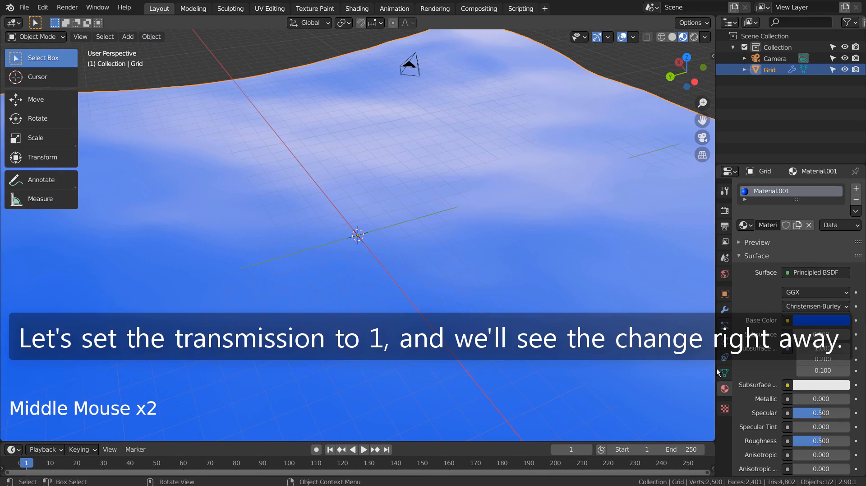
{"action": "scroll", "coordinate": [772, 387], "scroll_direction": "down", "scroll_amount": 9}
{"action": "left_click", "coordinate": [799, 391]}
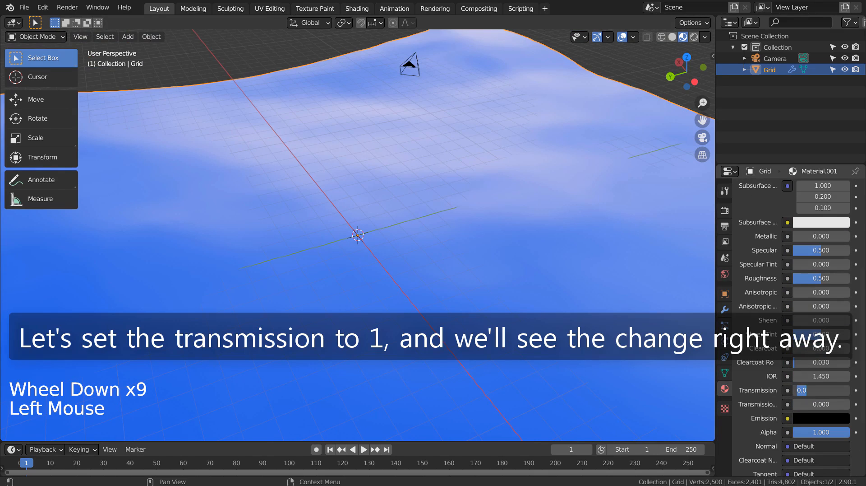
{"action": "type", "text": "1"}
{"action": "key", "text": "Return"}
{"action": "mouse_move", "coordinate": [587, 246]}
{"action": "middle_mouse_down"}
{"action": "mouse_move", "coordinate": [484, 272]}
{"action": "mouse_move", "coordinate": [470, 228]}
{"action": "mouse_move", "coordinate": [686, 226]}
{"action": "mouse_move", "coordinate": [12, 232]}
{"action": "mouse_move", "coordinate": [596, 271]}
{"action": "mouse_move", "coordinate": [563, 243]}
{"action": "middle_mouse_up"}
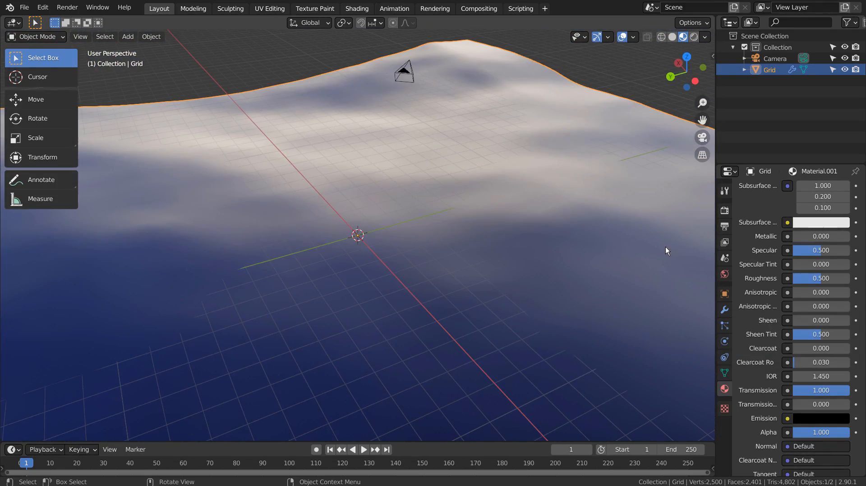
Enable Foam in the Ocean modifier with the data layer named foam and a coverage of 0.1
{"action": "left_click", "coordinate": [725, 309]}
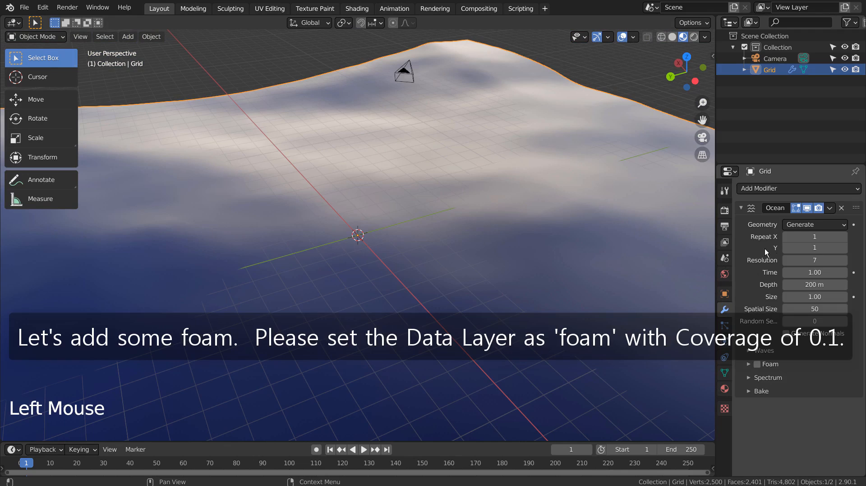
{"action": "left_click", "coordinate": [747, 350]}
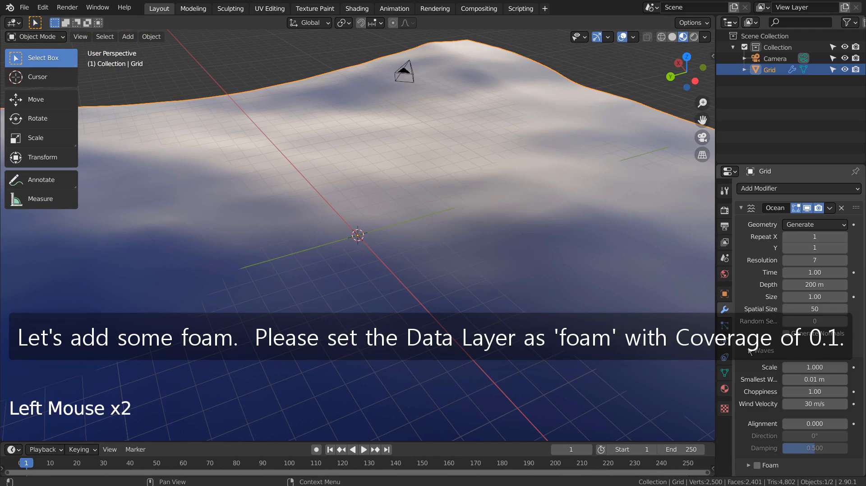
{"action": "scroll", "coordinate": [811, 362], "scroll_direction": "down", "scroll_amount": 6}
{"action": "left_click", "coordinate": [758, 443]}
{"action": "left_click", "coordinate": [750, 443]}
{"action": "scroll", "coordinate": [753, 443], "scroll_direction": "down", "scroll_amount": 5}
{"action": "left_click", "coordinate": [807, 414]}
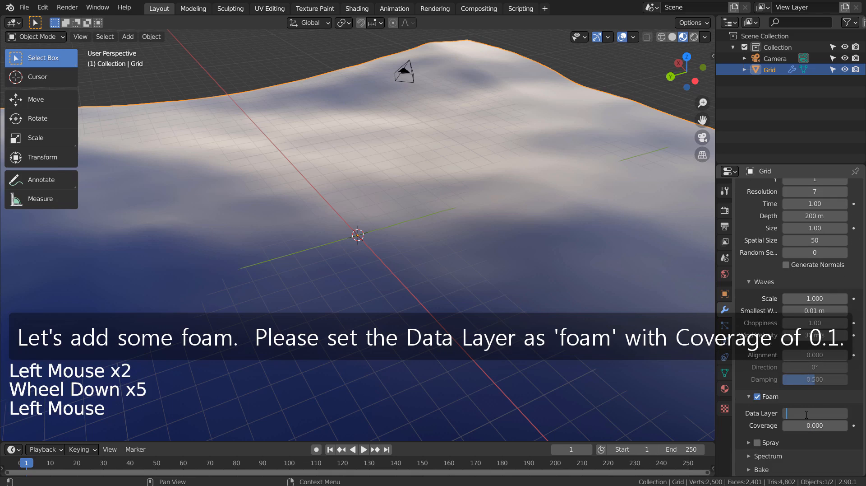
{"action": "type", "text": "foam"}
{"action": "key", "text": "Return"}
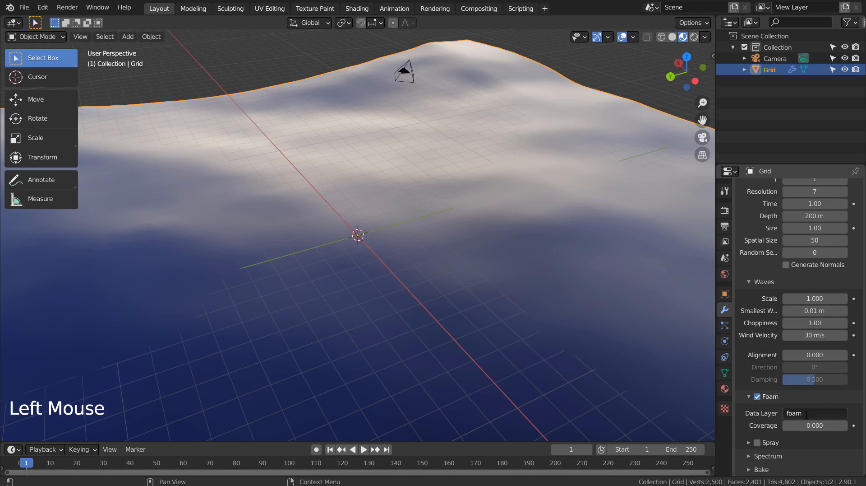
{"action": "double_click", "coordinate": [808, 425]}
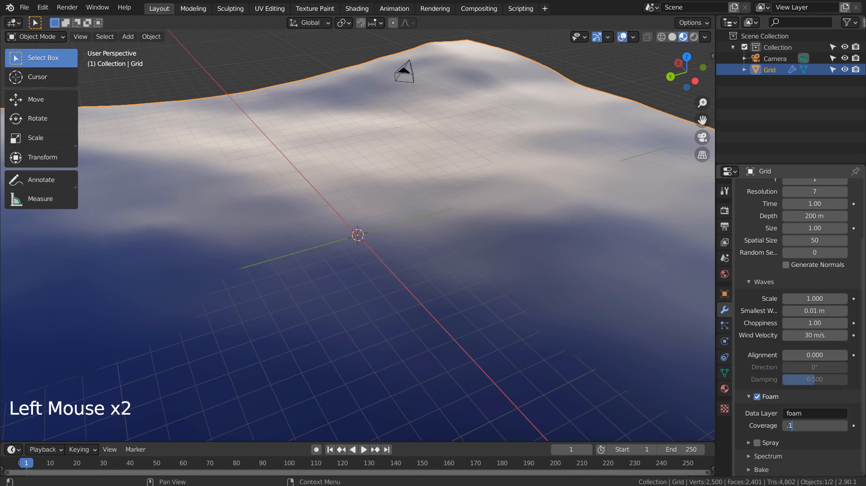
{"action": "key", "text": "Return"}
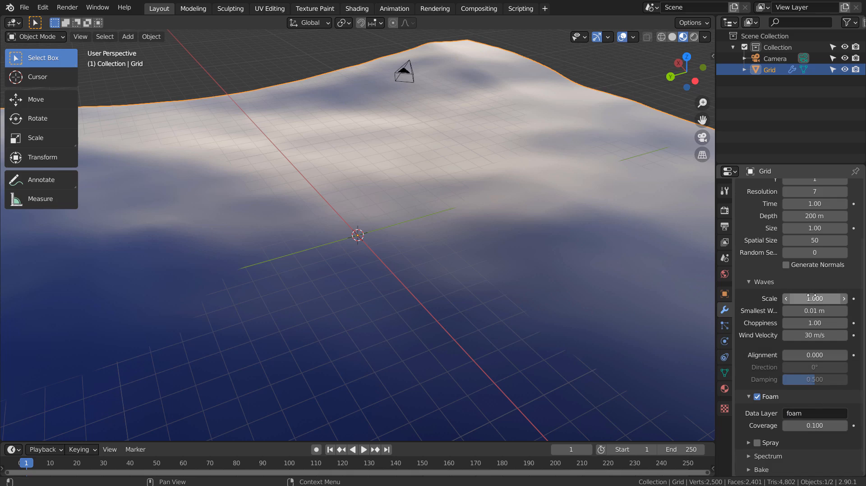
Set the Ocean modifier's Resolution to 25
{"action": "scroll", "coordinate": [828, 266], "scroll_direction": "up", "scroll_amount": 3}
{"action": "scroll", "coordinate": [828, 265], "scroll_direction": "up", "scroll_amount": 2}
{"action": "left_click", "coordinate": [826, 261]}
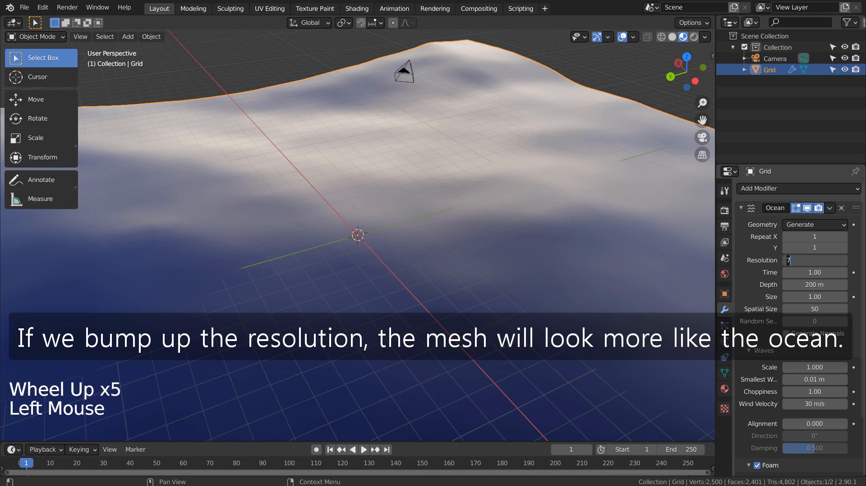
{"action": "type", "text": "25"}
{"action": "key", "text": "Return"}
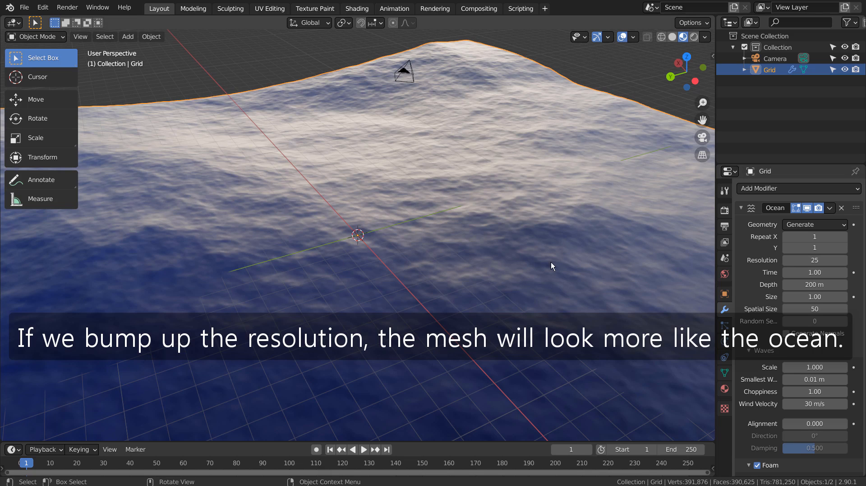
Switch to the Shading workspace and spread the Principled BSDF and Material Output nodes apart
{"action": "middle_click_drag", "start_coordinate": [413, 261], "coordinate": [458, 252]}
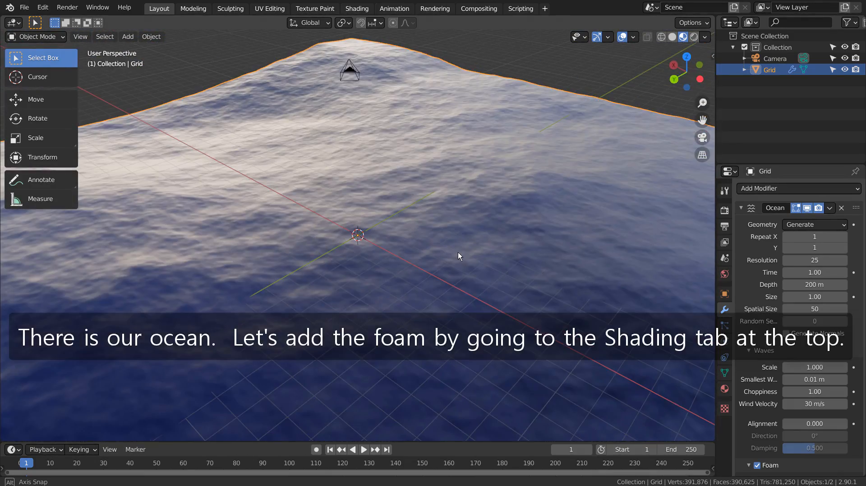
{"action": "left_click", "coordinate": [350, 10]}
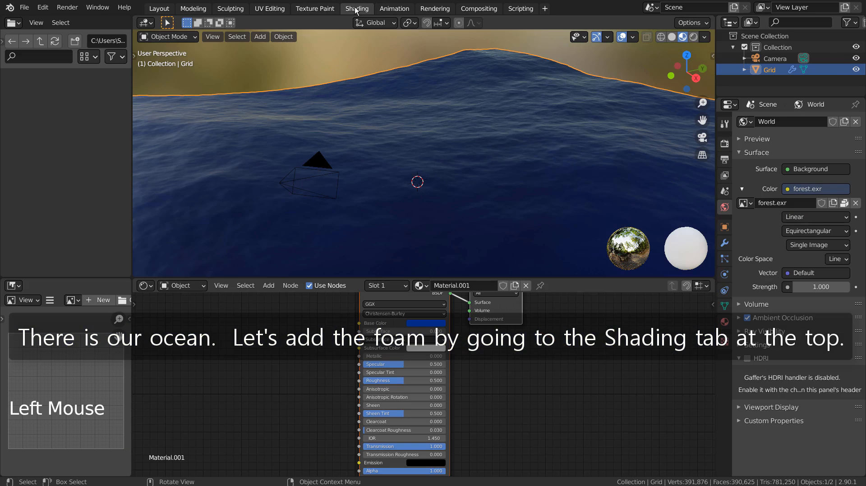
{"action": "scroll", "coordinate": [412, 325], "scroll_direction": "down", "scroll_amount": 3}
{"action": "left_click_drag", "start_coordinate": [410, 309], "coordinate": [245, 313]}
{"action": "left_click_drag", "start_coordinate": [472, 310], "coordinate": [574, 310]}
Insert a Mix Shader node on the link between the Principled BSDF and the Material Output
{"action": "left_click", "coordinate": [449, 354]}
{"action": "key", "text": "shift+a"}
{"action": "type", "text": "mix"}
{"action": "key", "text": "Return"}
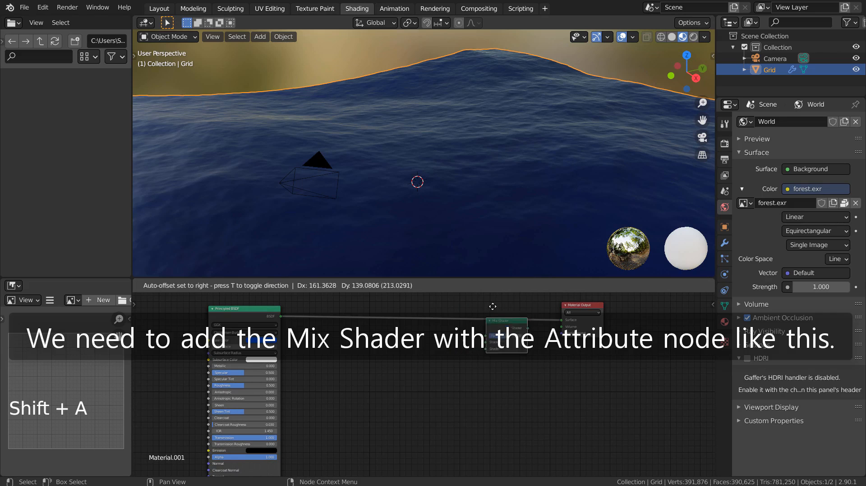
{"action": "left_click", "coordinate": [496, 346]}
Add an Attribute node and connect its Color output to the Mix Shader's second Shader input
{"action": "key", "text": "shift+a"}
{"action": "type", "text": "att"}
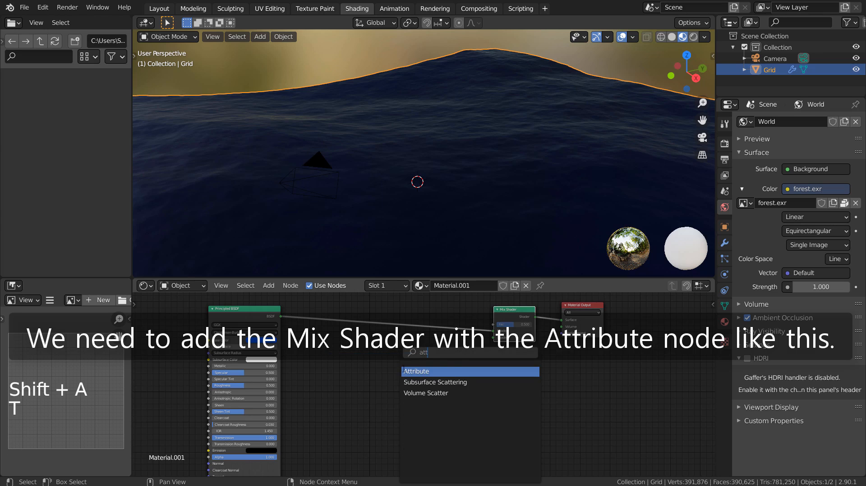
{"action": "key", "text": "Return"}
{"action": "left_click", "coordinate": [390, 372]}
{"action": "left_click_drag", "start_coordinate": [416, 378], "coordinate": [493, 337]}
Set the Attribute node's name to foam
{"action": "double_click", "coordinate": [406, 399]}
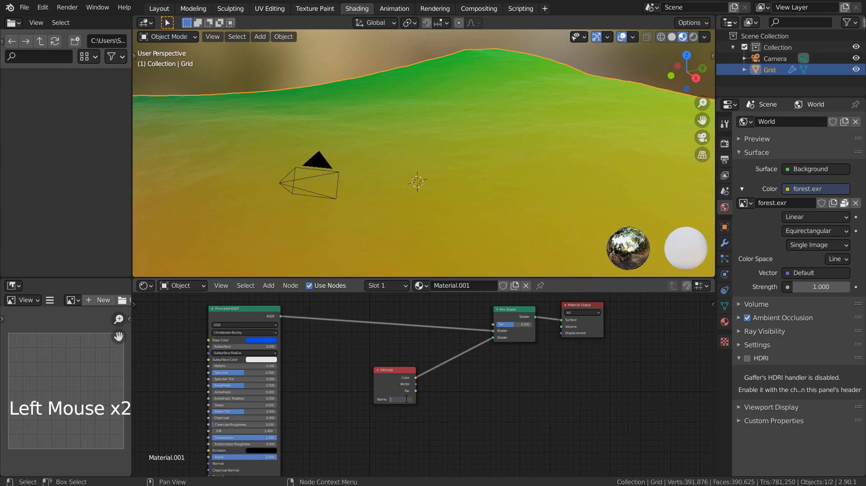
{"action": "type", "text": "form"}
{"action": "key", "text": "Return"}
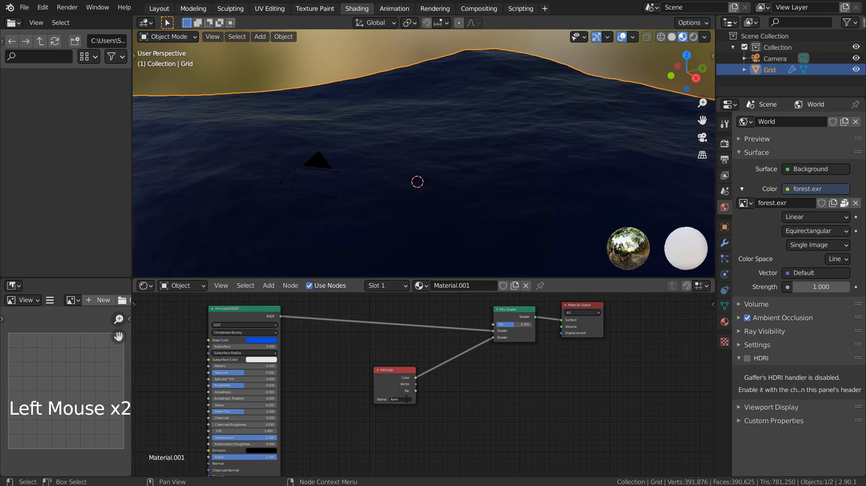
{"action": "type", "text": "foam"}
{"action": "key", "text": "Return"}
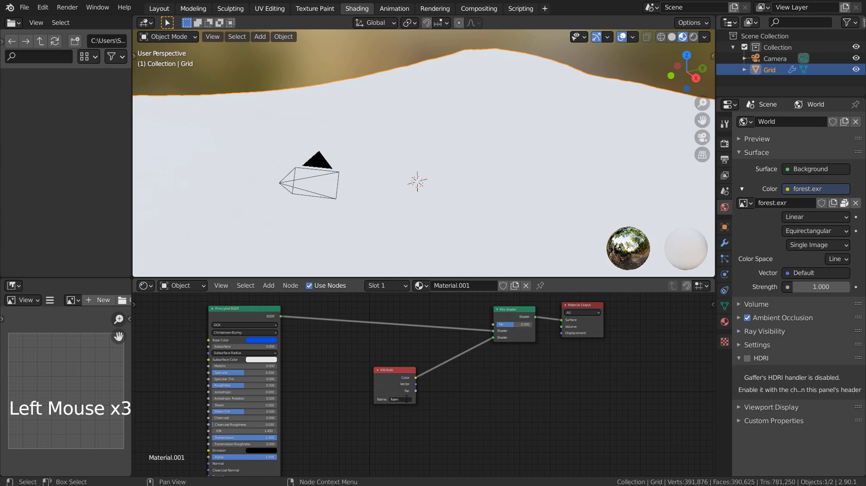
Maximize the node editor, move the Principled BSDF and Attribute nodes closer to the Mix Shader, and restore the layout
{"action": "key", "text": "ctrl+space"}
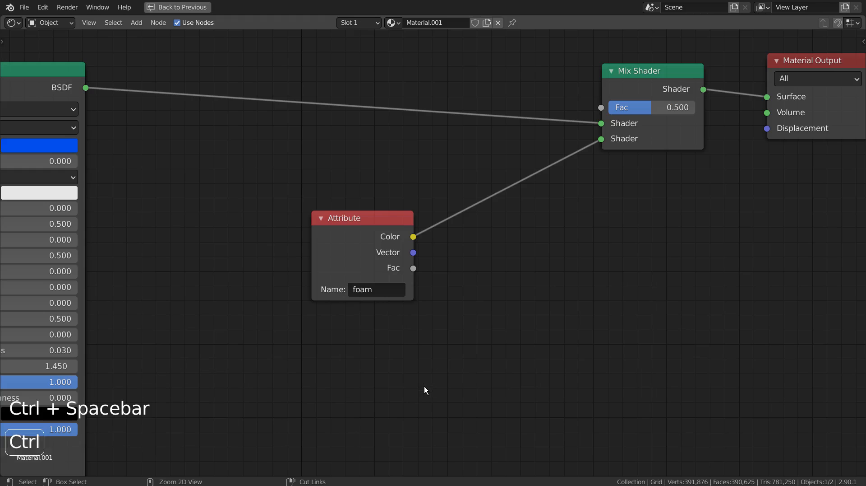
{"action": "left_click_drag", "start_coordinate": [56, 70], "coordinate": [361, 65]}
{"action": "left_click_drag", "start_coordinate": [406, 221], "coordinate": [525, 160]}
{"action": "middle_click_drag", "start_coordinate": [685, 244], "coordinate": [543, 247], "text": "shift"}
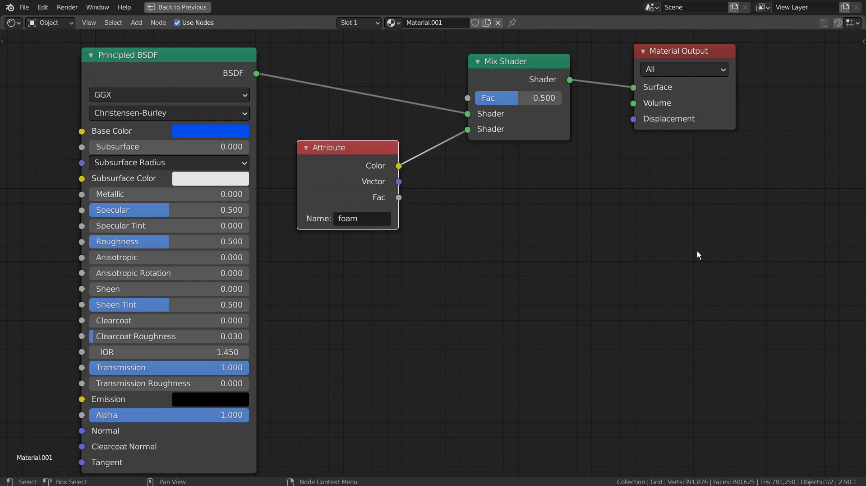
{"action": "key", "text": "ctrl+space"}
Return to the Layout workspace and align the camera to the current view of the ocean
{"action": "middle_click_drag", "start_coordinate": [319, 197], "coordinate": [516, 182]}
{"action": "scroll", "coordinate": [522, 205], "scroll_direction": "down", "scroll_amount": 6}
{"action": "scroll", "coordinate": [562, 189], "scroll_direction": "up", "scroll_amount": 2}
{"action": "scroll", "coordinate": [563, 188], "scroll_direction": "up", "scroll_amount": 1}
{"action": "left_click", "coordinate": [159, 9]}
{"action": "middle_click_drag", "start_coordinate": [419, 182], "coordinate": [378, 178]}
{"action": "key", "text": "ctrl+alt+KP_0"}
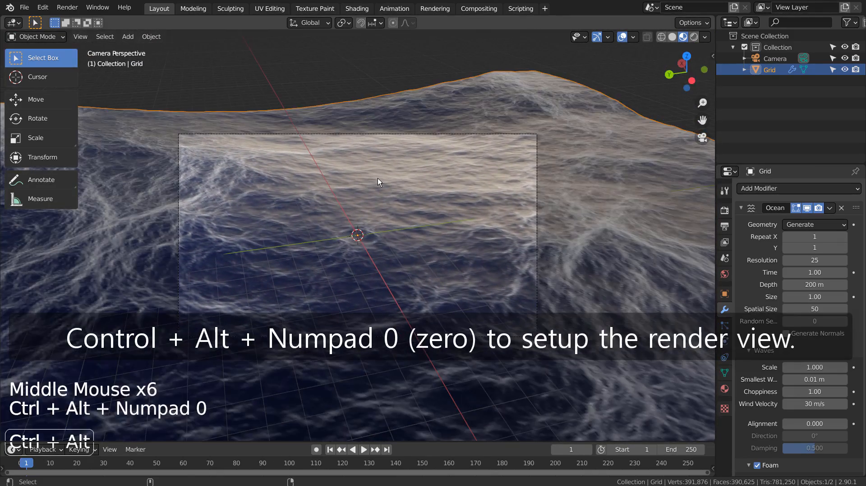
Reposition the camera with walk navigation to frame the foamy waves from higher up, ending in the camera view
{"action": "key", "text": "shift+grave"}
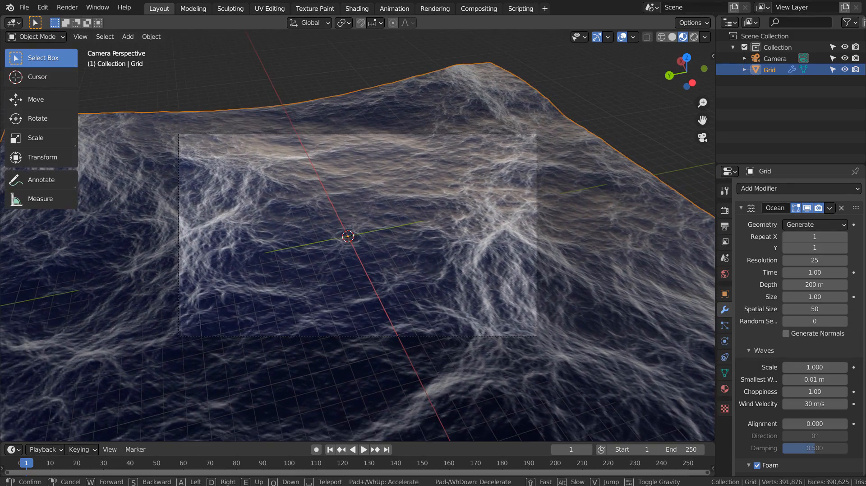
{"action": "left_click", "coordinate": [420, 256]}
{"action": "middle_click_drag", "start_coordinate": [421, 256], "coordinate": [405, 265]}
{"action": "key", "text": "KP_0"}
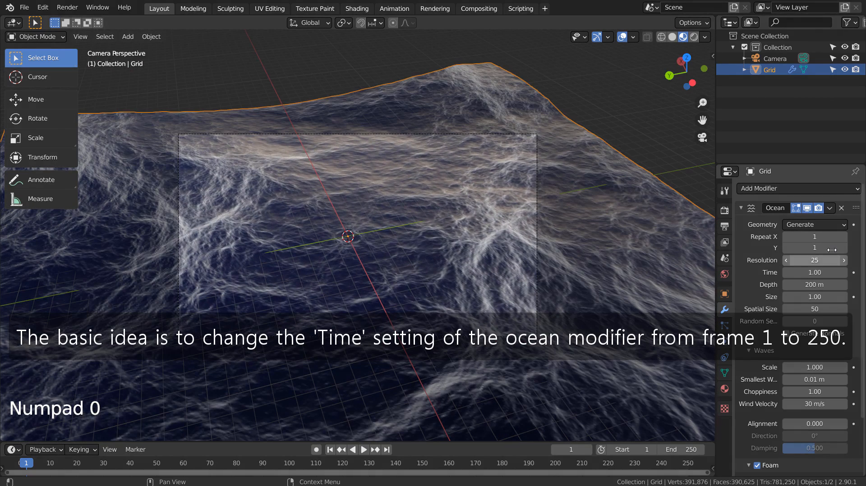
Vary the Ocean modifier's Time value to preview the wave motion, and set it back to 1
{"action": "left_click", "coordinate": [811, 272]}
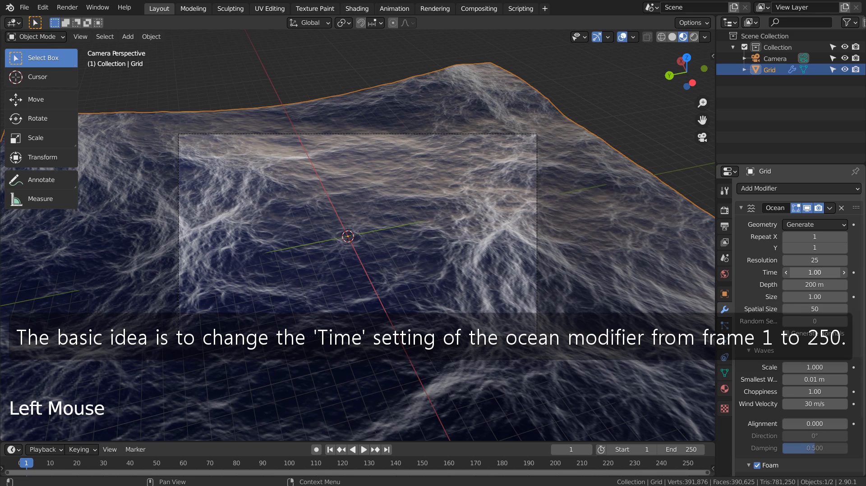
{"action": "mouse_move", "coordinate": [811, 272]}
{"action": "left_mouse_down"}
{"action": "mouse_move", "coordinate": [864, 273]}
{"action": "mouse_move", "coordinate": [814, 273]}
{"action": "left_mouse_up"}
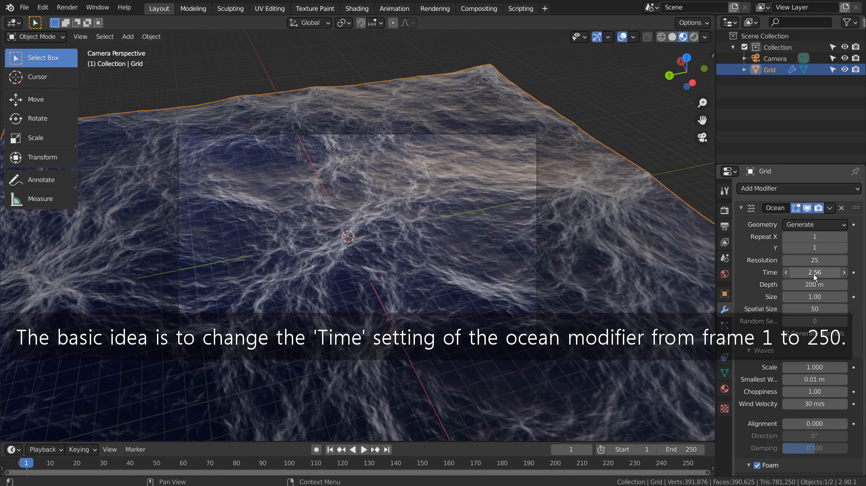
{"action": "left_click", "coordinate": [814, 273]}
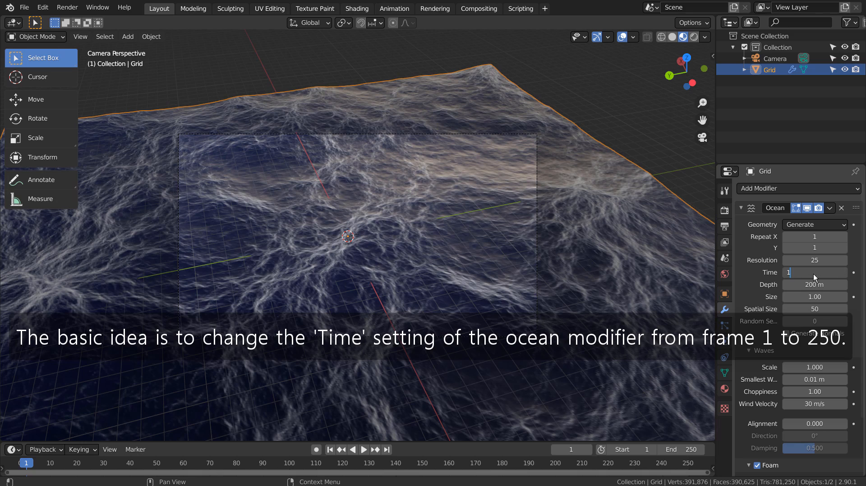
{"action": "key", "text": "Return"}
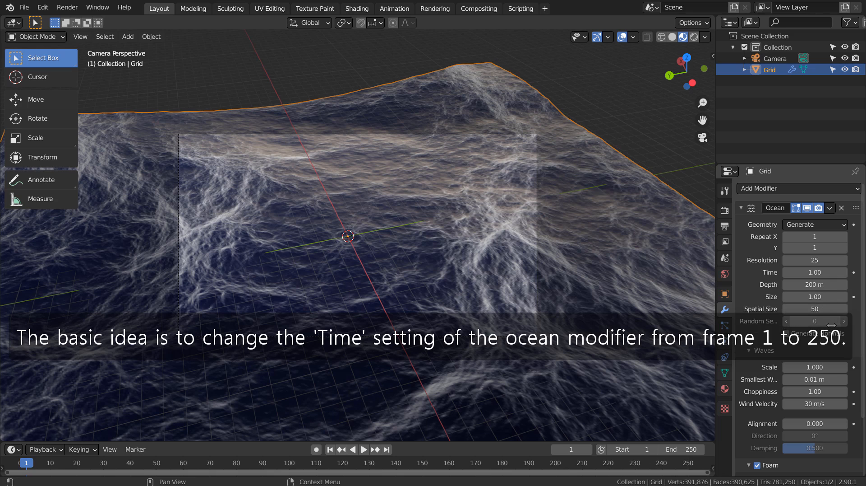
Set the wave Scale of the Ocean modifier to 0.5
{"action": "scroll", "coordinate": [834, 313], "scroll_direction": "down", "scroll_amount": 6}
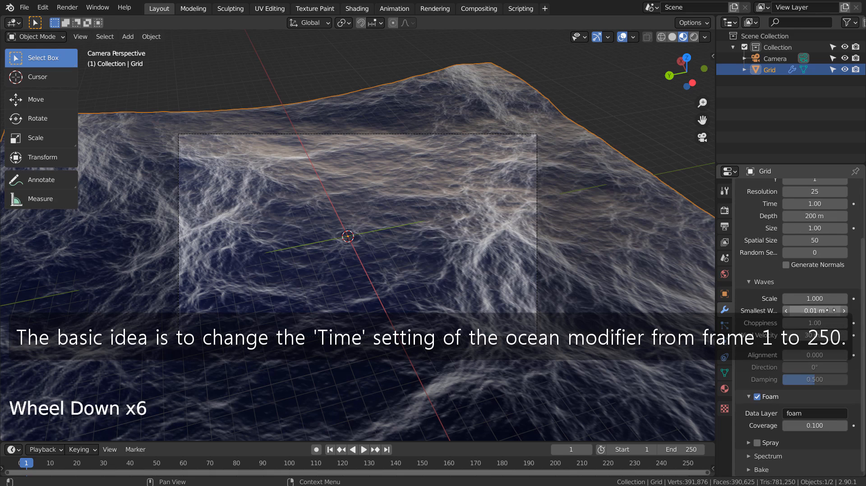
{"action": "left_click", "coordinate": [821, 298]}
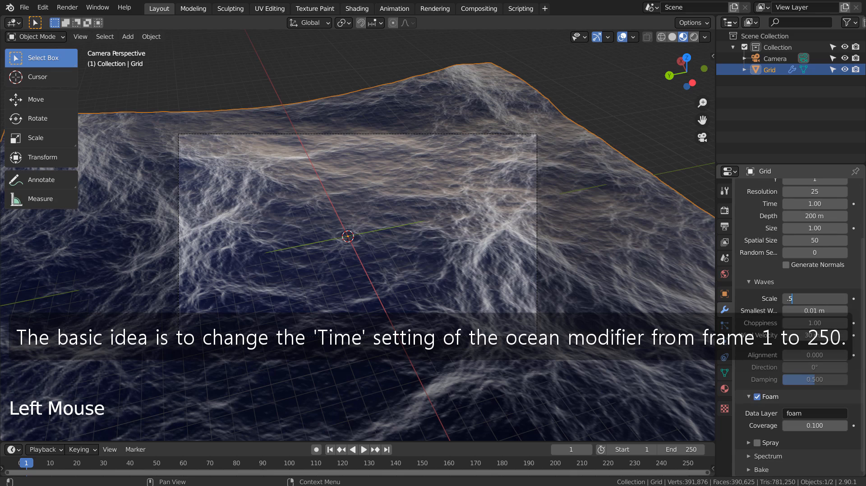
{"action": "type", "text": ".5"}
{"action": "key", "text": "Return"}
{"action": "left_click", "coordinate": [821, 298]}
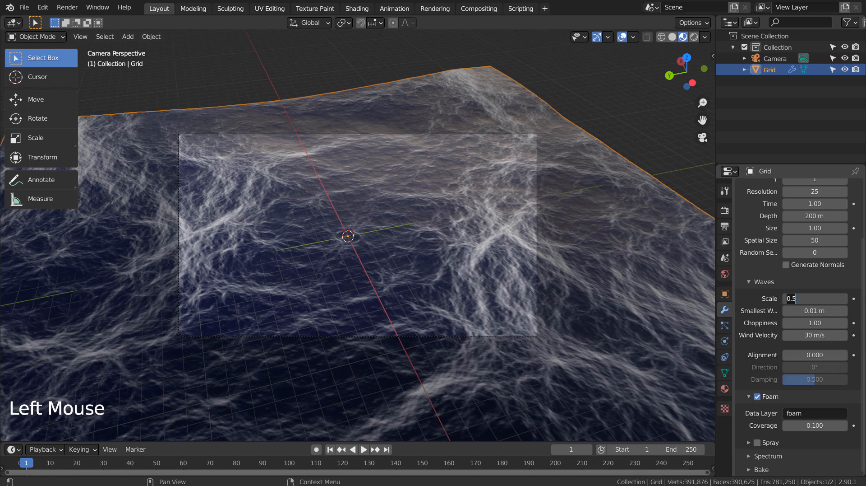
Try a Smallest Wave value of 0.1 m in the Ocean modifier and restore it to 0.01 m
{"action": "left_click", "coordinate": [817, 309]}
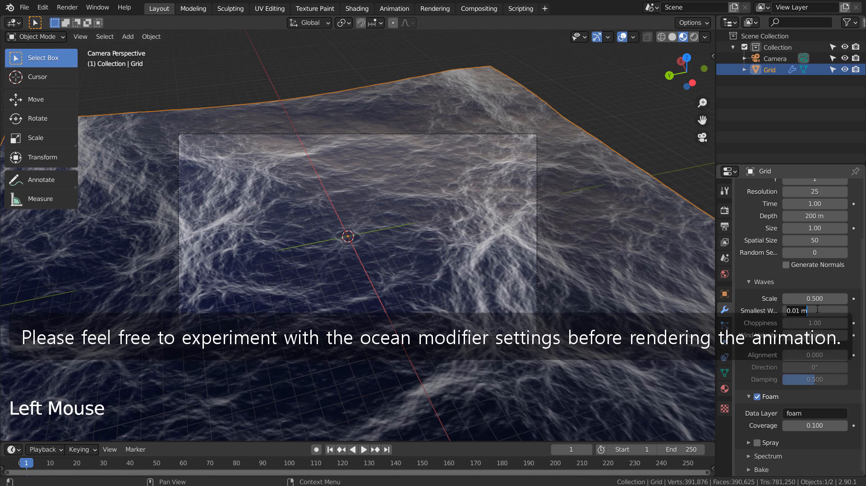
{"action": "key", "text": "Return"}
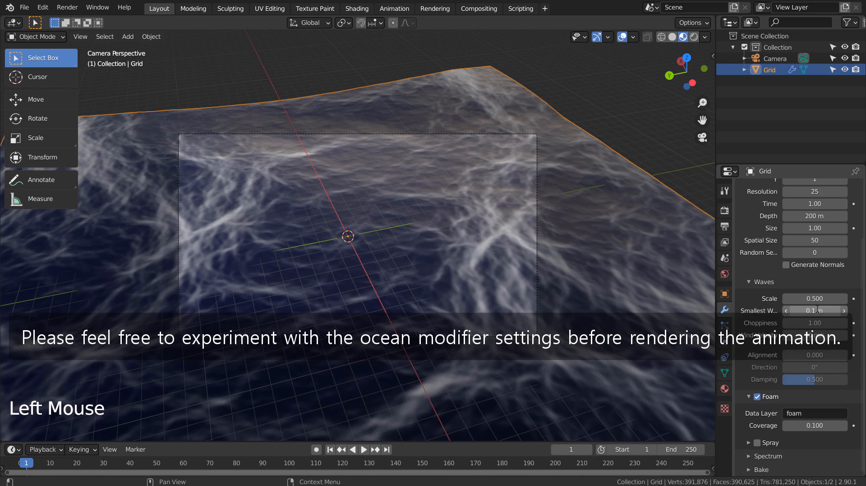
{"action": "double_click", "coordinate": [818, 309]}
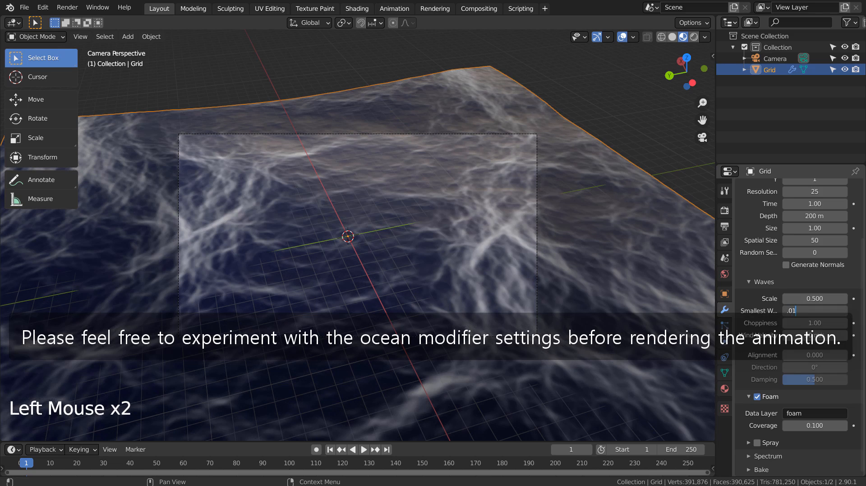
{"action": "key", "text": "Return"}
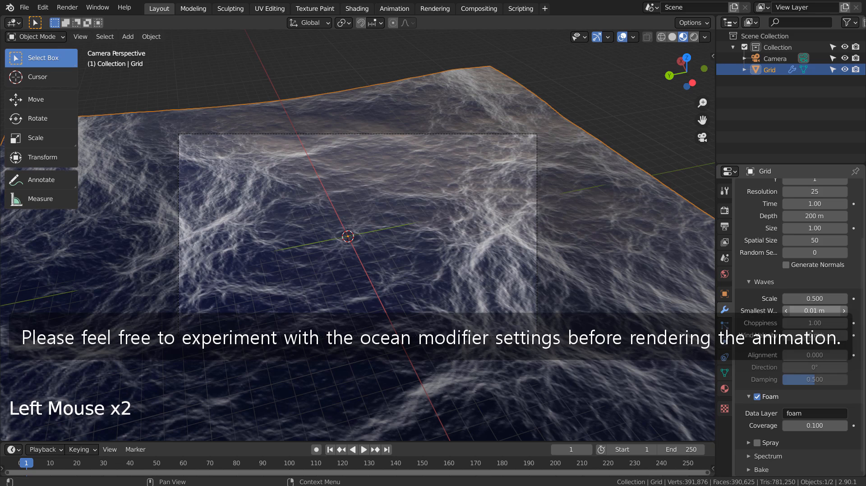
Try a wave Choppiness of 5 in the Ocean modifier and restore it to 1
{"action": "left_click", "coordinate": [819, 322]}
{"action": "type", "text": "5"}
{"action": "key", "text": "Return"}
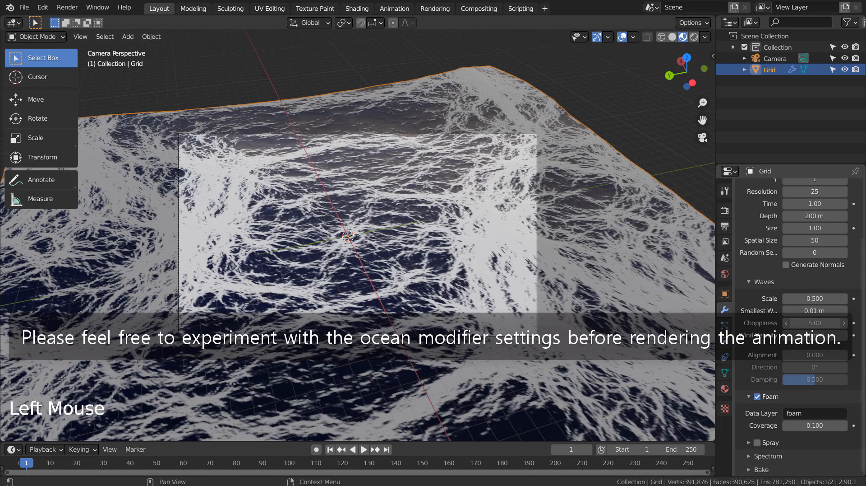
{"action": "double_click", "coordinate": [819, 322]}
{"action": "key", "text": "Return"}
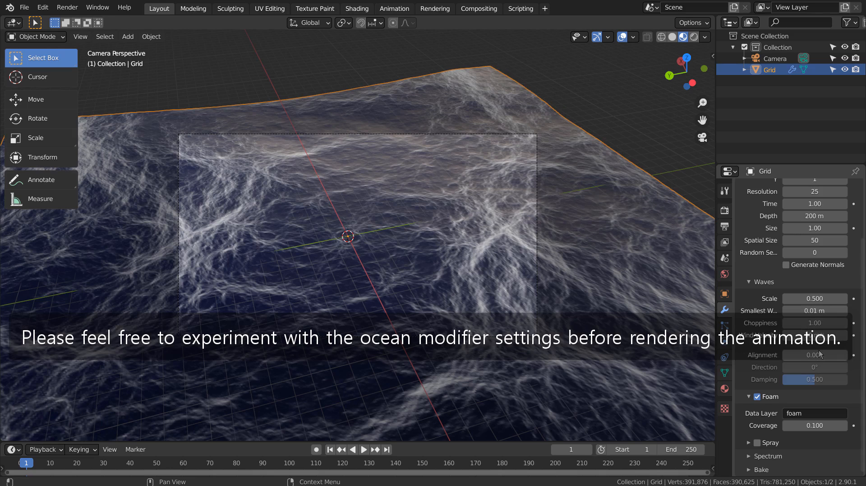
Switch the Ocean modifier's Geometry to Displace and inspect the grid up close outside the camera view
{"action": "scroll", "coordinate": [819, 353], "scroll_direction": "down", "scroll_amount": 5}
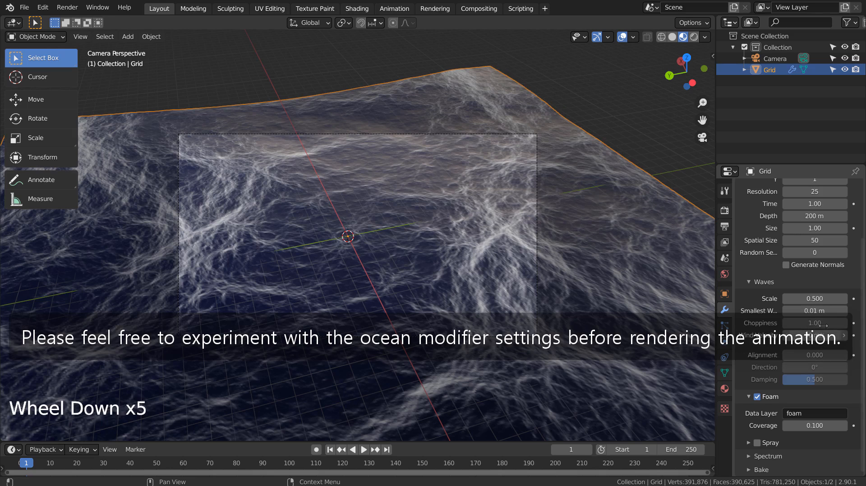
{"action": "scroll", "coordinate": [824, 330], "scroll_direction": "up", "scroll_amount": 3}
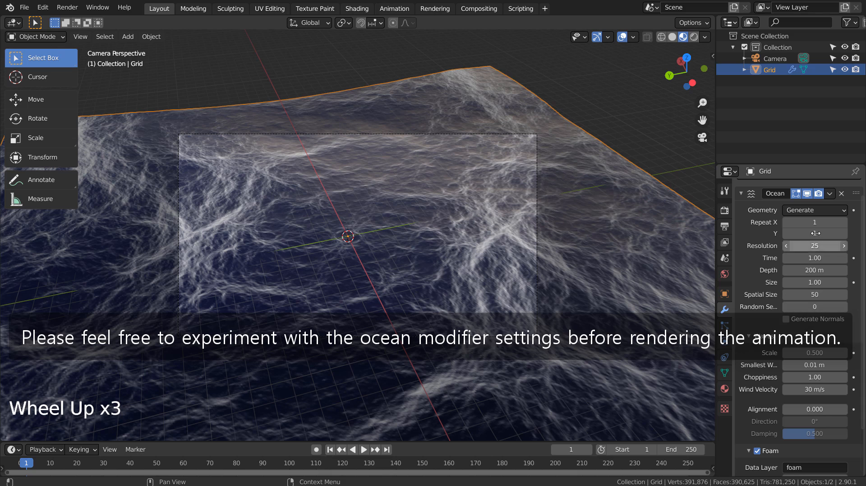
{"action": "left_click", "coordinate": [815, 208]}
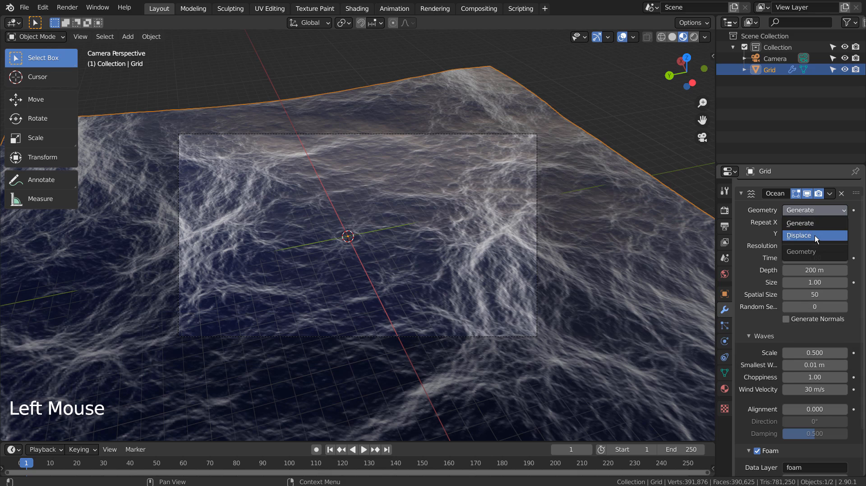
{"action": "left_click", "coordinate": [815, 234]}
{"action": "scroll", "coordinate": [351, 269], "scroll_direction": "up", "scroll_amount": 13}
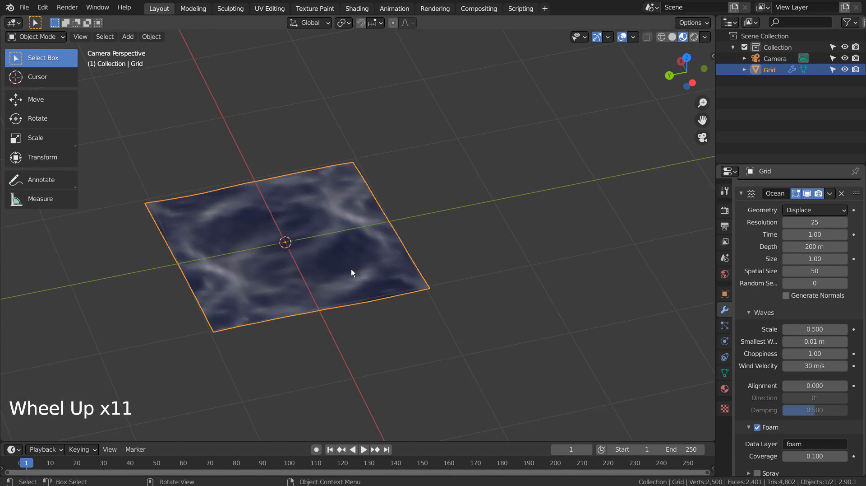
{"action": "middle_click_drag", "start_coordinate": [351, 268], "coordinate": [394, 241]}
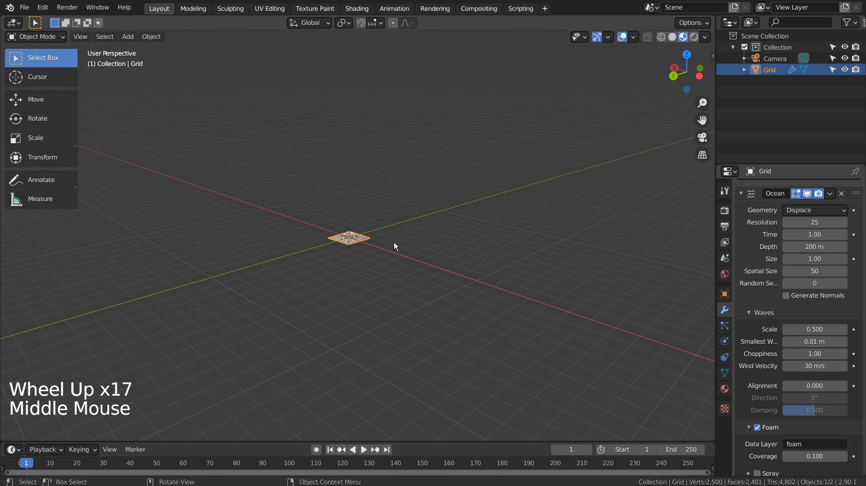
{"action": "scroll", "coordinate": [396, 244], "scroll_direction": "up", "scroll_amount": 13}
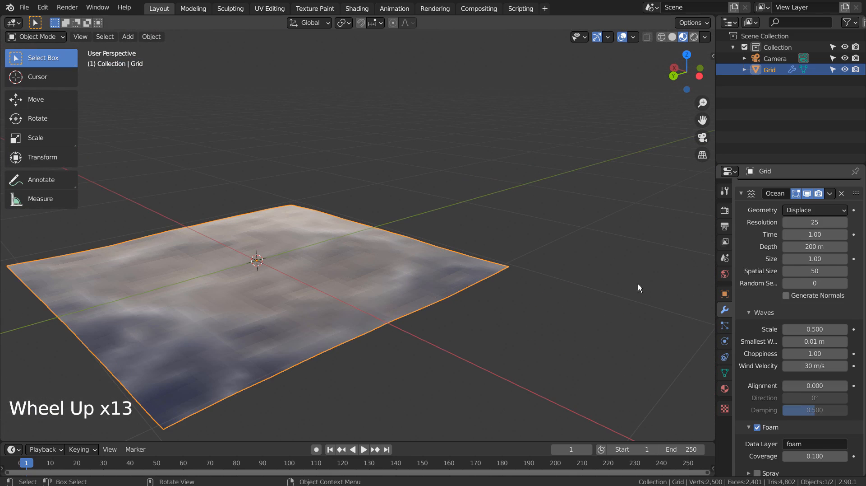
Set the Ocean modifier's Geometry back to Generate and return to the camera view
{"action": "left_click", "coordinate": [809, 211]}
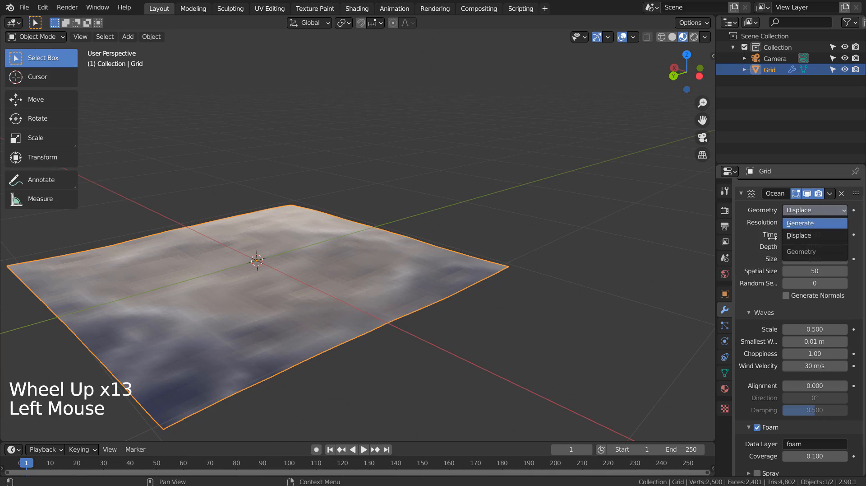
{"action": "left_click", "coordinate": [815, 223]}
{"action": "scroll", "coordinate": [575, 288], "scroll_direction": "down", "scroll_amount": 20}
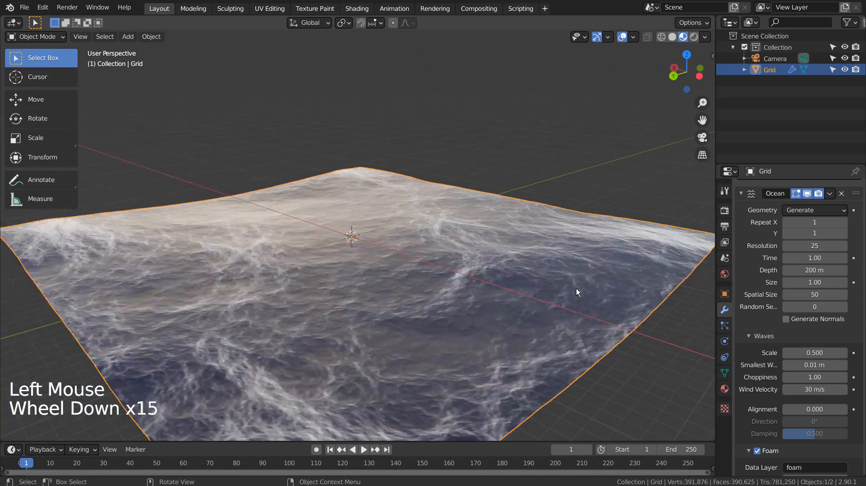
{"action": "middle_click_drag", "start_coordinate": [576, 288], "coordinate": [527, 307]}
{"action": "key", "text": "KP_0"}
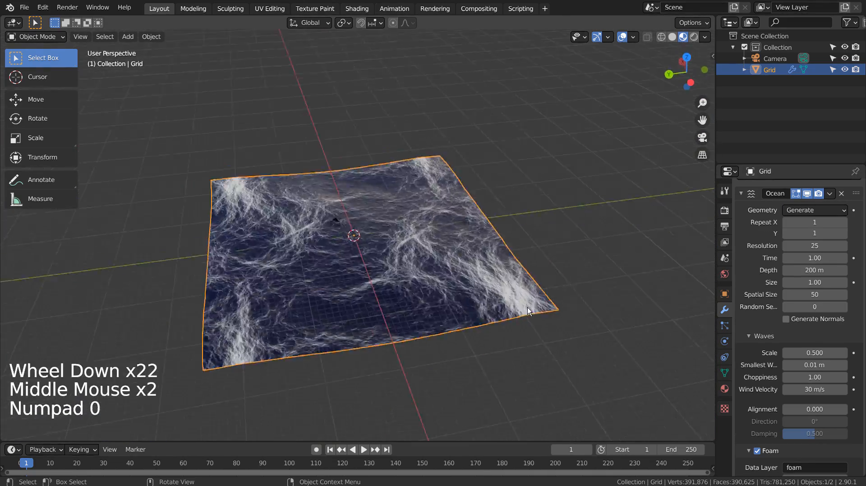
{"action": "scroll", "coordinate": [528, 307], "scroll_direction": "down", "scroll_amount": 18}
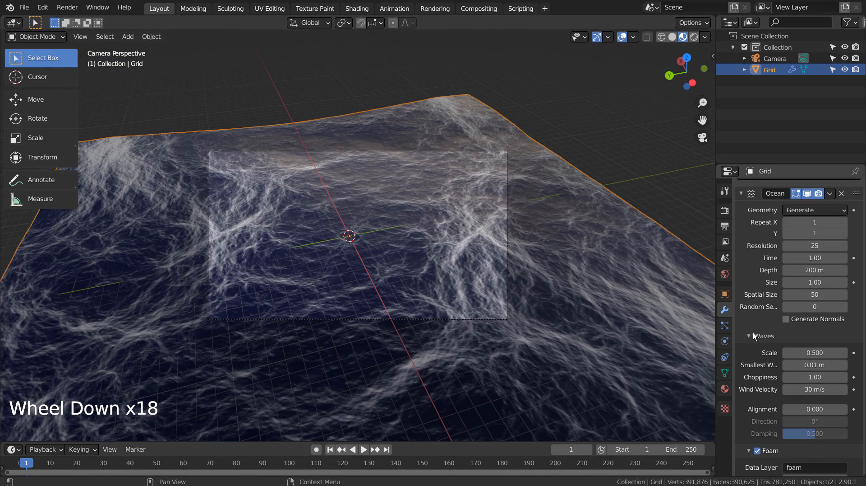
Test the waves' Choppiness at 5 once more and set it back to 1
{"action": "scroll", "coordinate": [801, 344], "scroll_direction": "down", "scroll_amount": 5}
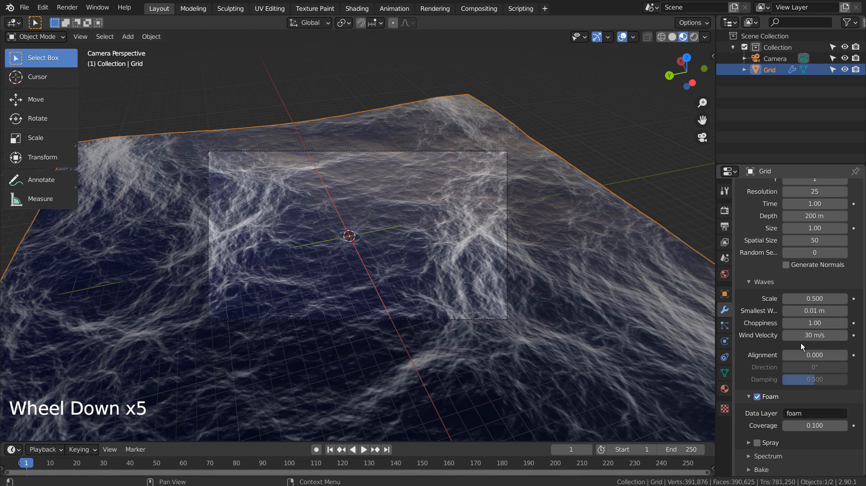
{"action": "scroll", "coordinate": [816, 413], "scroll_direction": "up", "scroll_amount": 3}
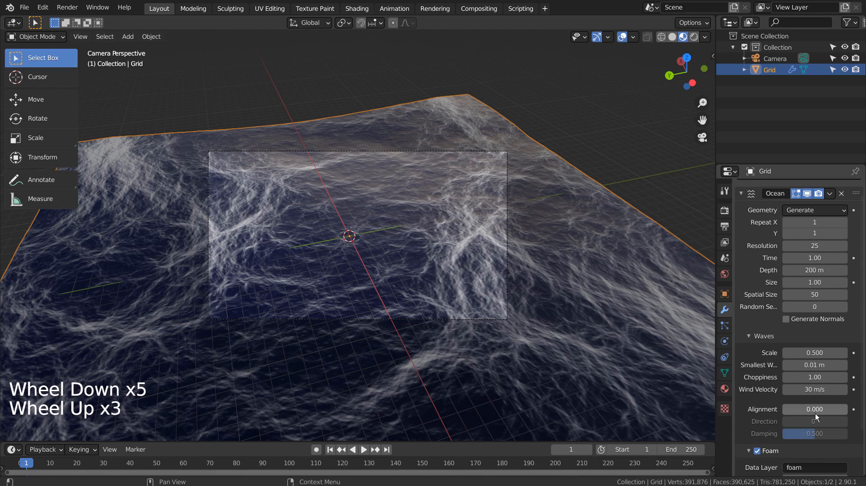
{"action": "scroll", "coordinate": [816, 413], "scroll_direction": "up", "scroll_amount": 2}
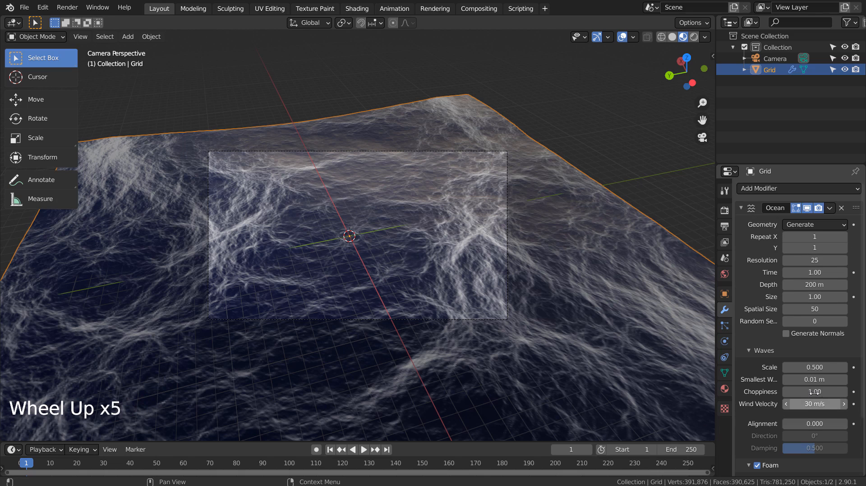
{"action": "left_click", "coordinate": [814, 391]}
{"action": "type", "text": "5"}
{"action": "key", "text": "Return"}
{"action": "left_click", "coordinate": [813, 391]}
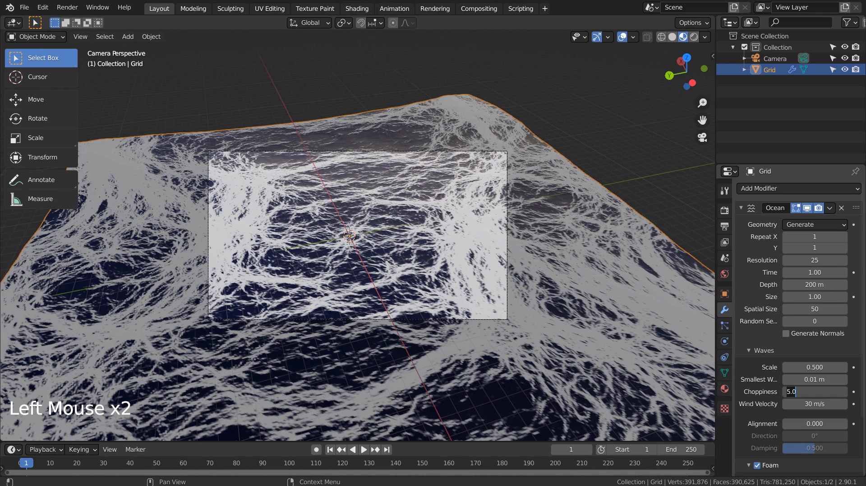
{"action": "type", "text": "1"}
{"action": "key", "text": "Return"}
Test the Smallest Wave setting at 0.05 m and set it back to 0.01 m
{"action": "left_click", "coordinate": [815, 379]}
{"action": "type", "text": ".05"}
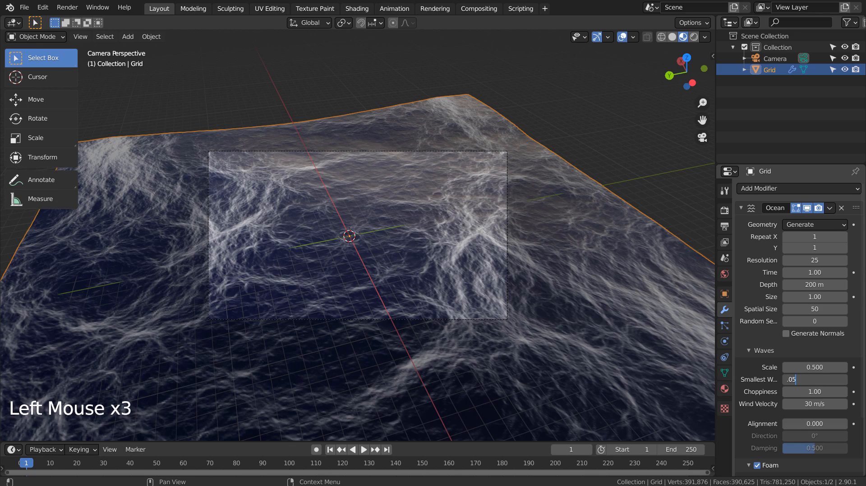
{"action": "key", "text": "Return"}
{"action": "left_click", "coordinate": [815, 379]}
{"action": "type", "text": ".01"}
{"action": "key", "text": "Return"}
Test the Ocean modifier's Spatial Size at 155 and 25, and set it back to 50
{"action": "scroll", "coordinate": [819, 319], "scroll_direction": "up", "scroll_amount": 3}
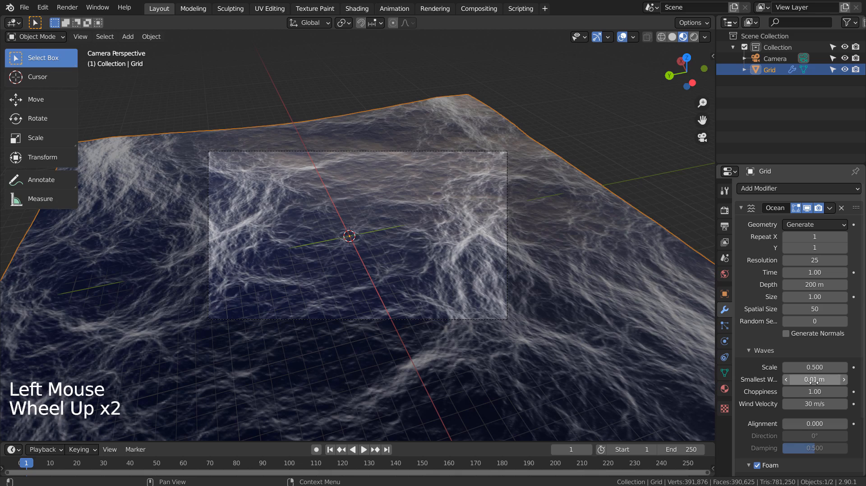
{"action": "left_click", "coordinate": [815, 308]}
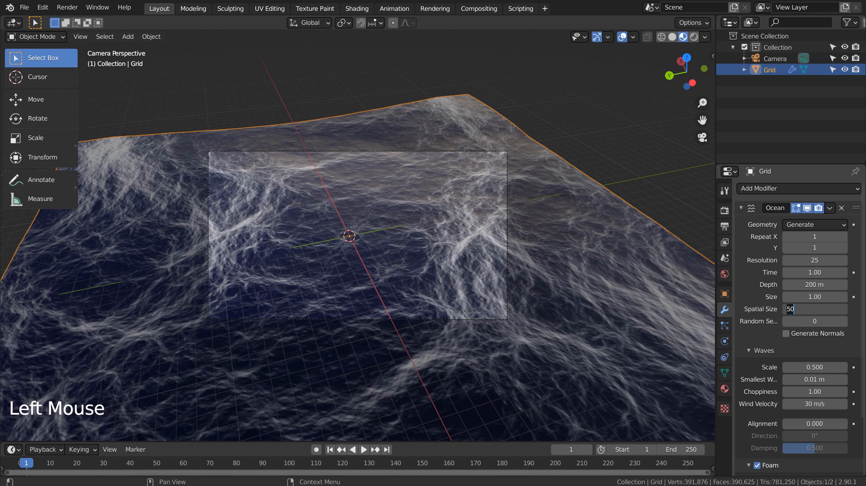
{"action": "type", "text": "155"}
{"action": "key", "text": "Return"}
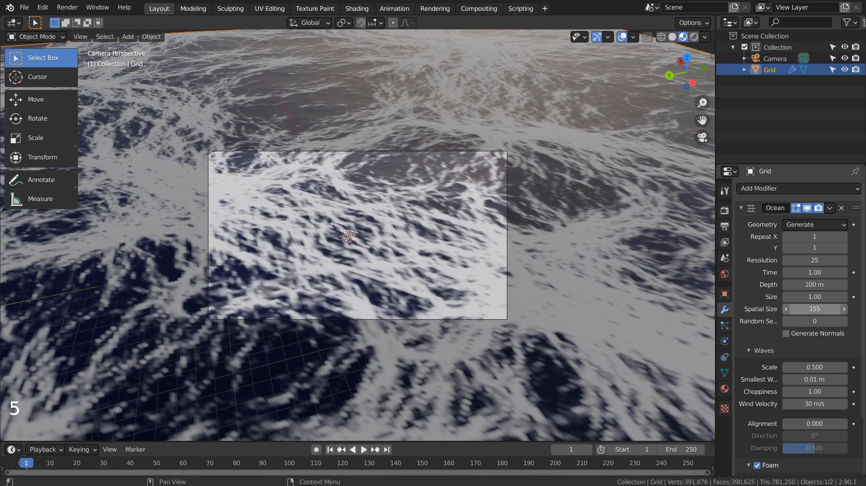
{"action": "left_click", "coordinate": [815, 308]}
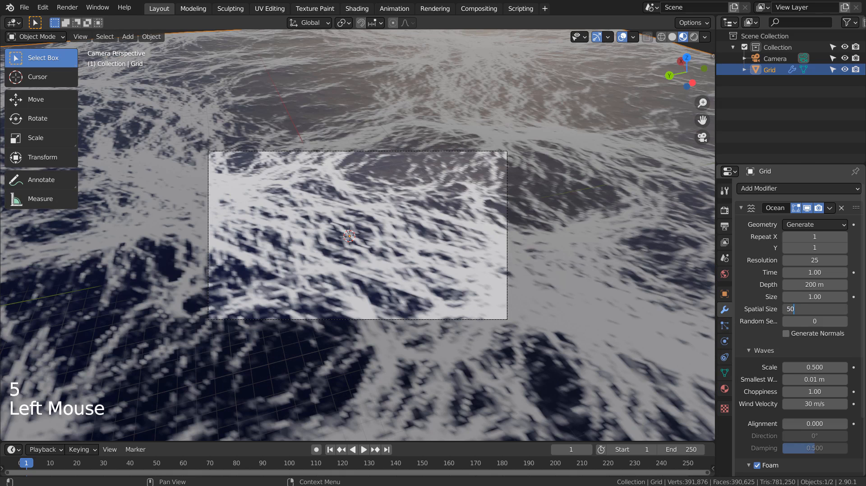
{"action": "key", "text": "BackSpace"}
{"action": "type", "text": "25"}
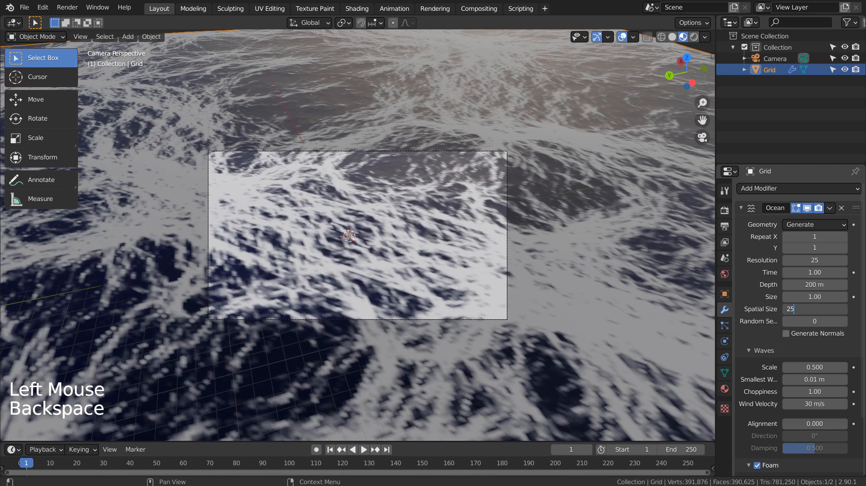
{"action": "key", "text": "Return"}
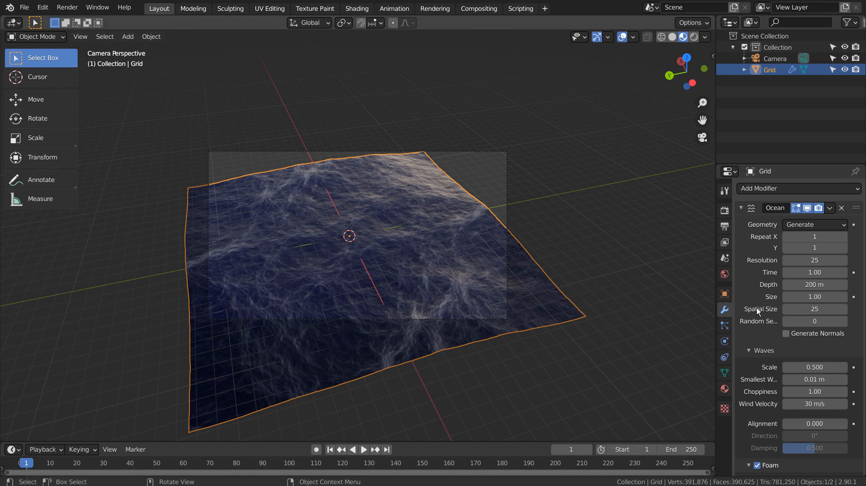
{"action": "left_click", "coordinate": [815, 309]}
{"action": "type", "text": "50"}
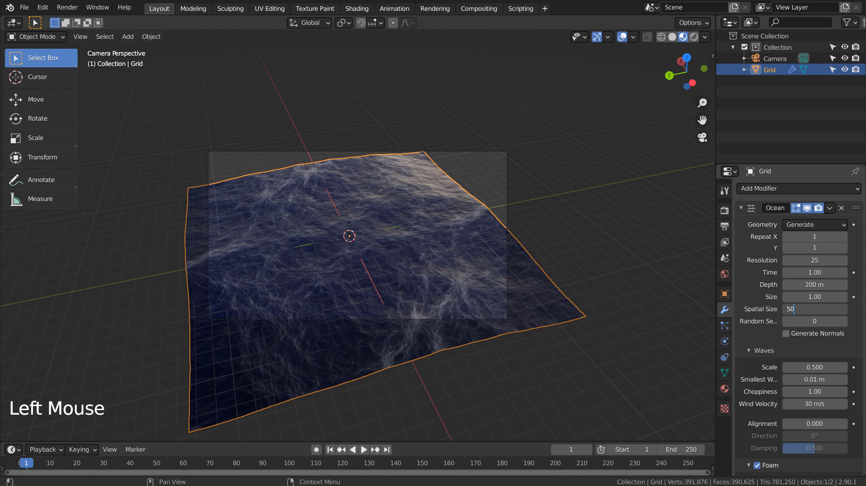
{"action": "key", "text": "Return"}
Test the Ocean modifier's Size at 5 and set it back to 1
{"action": "left_click", "coordinate": [826, 297]}
{"action": "type", "text": "5"}
{"action": "key", "text": "Return"}
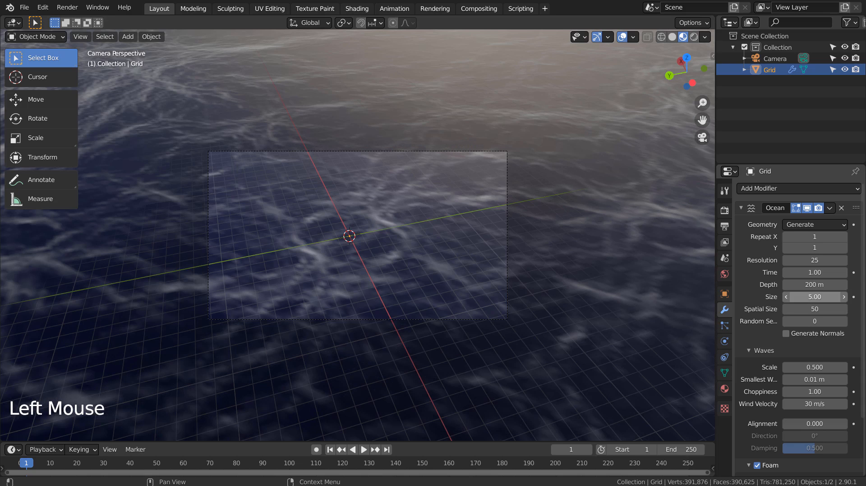
{"action": "left_click", "coordinate": [824, 297]}
{"action": "type", "text": "1"}
{"action": "key", "text": "Return"}
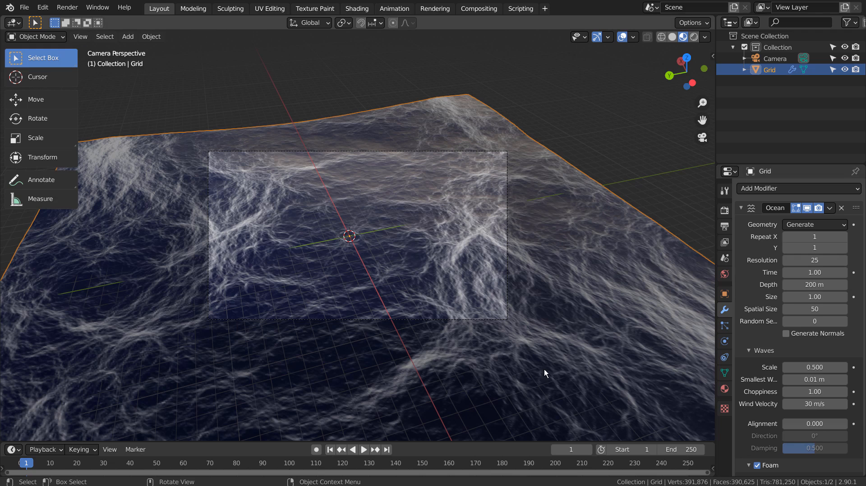
Test the Ocean modifier's Time at 5 and set it back to 1
{"action": "left_click", "coordinate": [791, 272]}
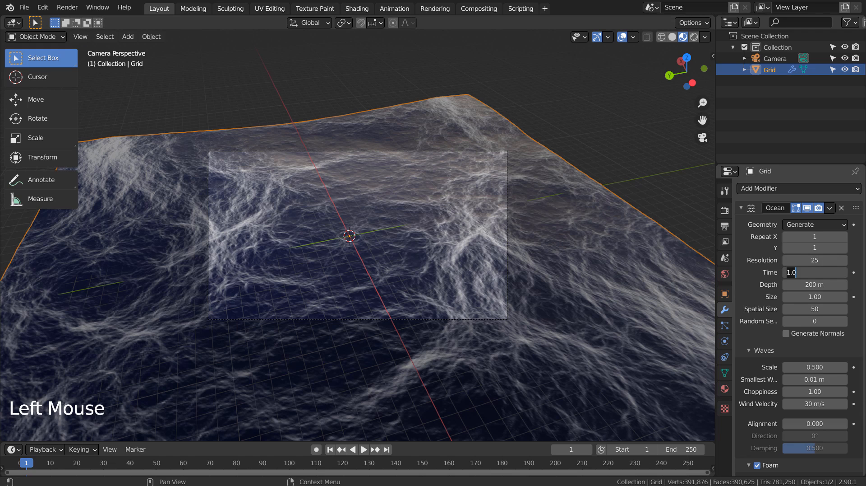
{"action": "type", "text": "5"}
{"action": "key", "text": "Return"}
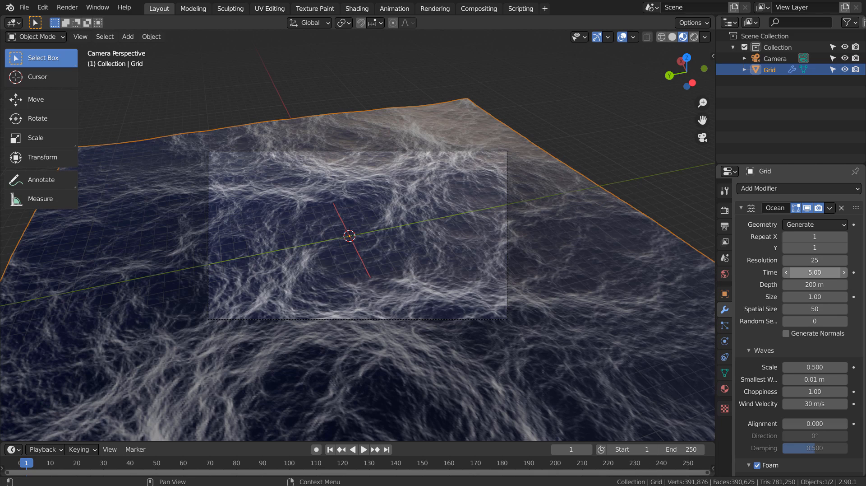
{"action": "left_click", "coordinate": [812, 272]}
{"action": "type", "text": "1"}
{"action": "key", "text": "Return"}
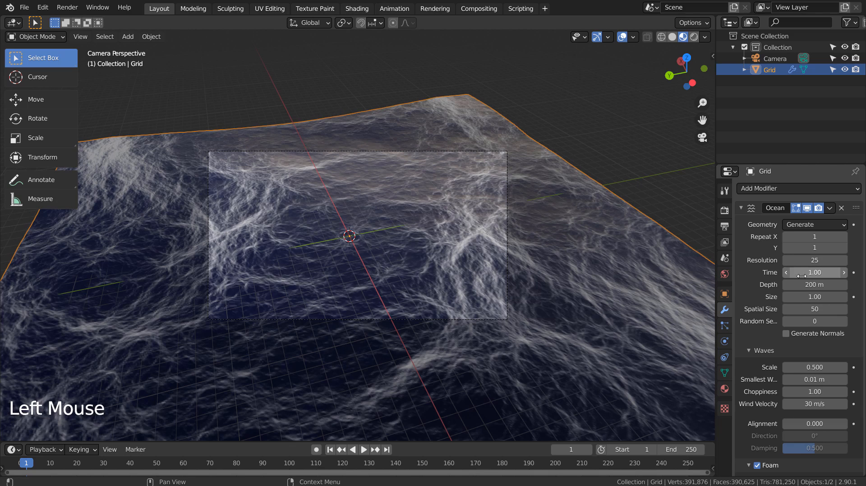
Insert a keyframe on the Ocean modifier's Time value at frame 1
{"action": "right_click", "coordinate": [28, 460]}
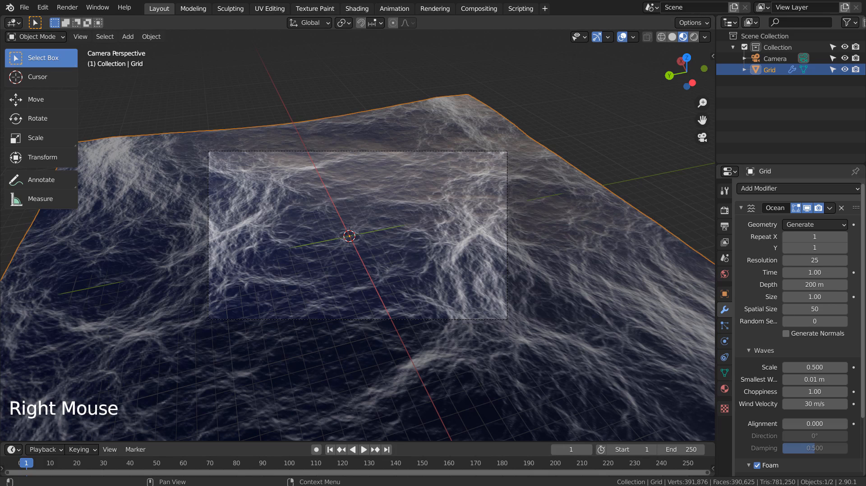
{"action": "right_click", "coordinate": [817, 272]}
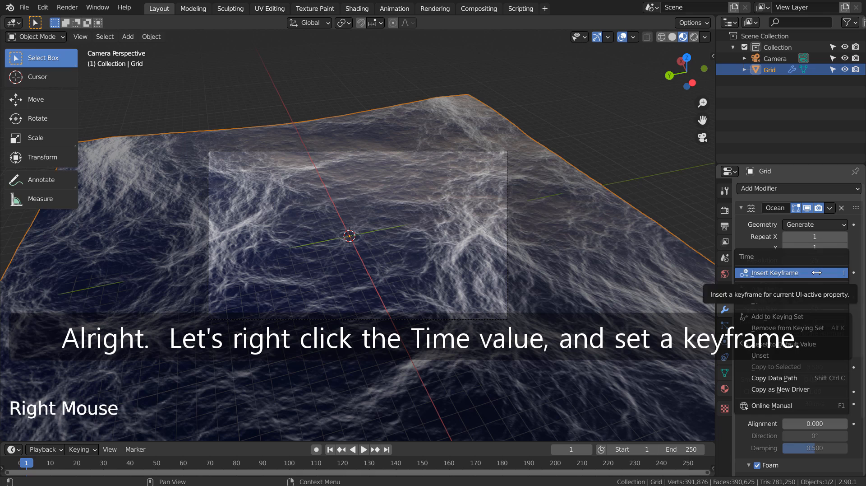
{"action": "left_click", "coordinate": [817, 272]}
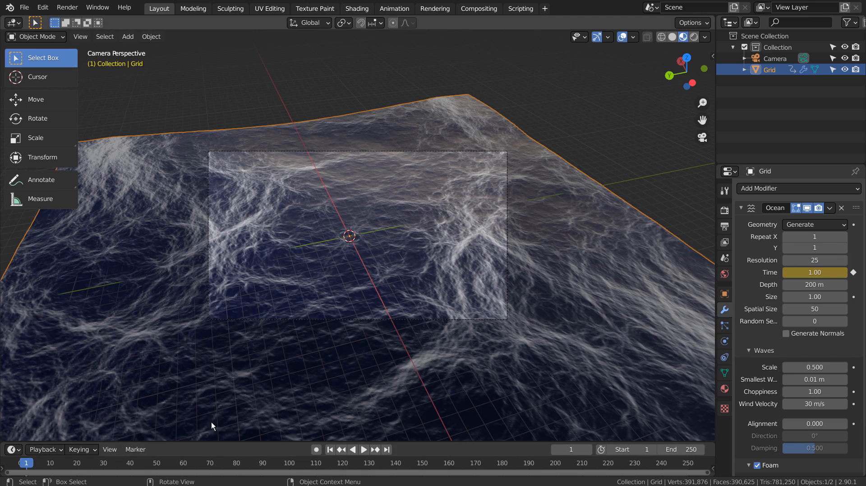
Go to the last frame, 250, set the Ocean modifier's Time to 5 and keyframe it
{"action": "left_click", "coordinate": [384, 448]}
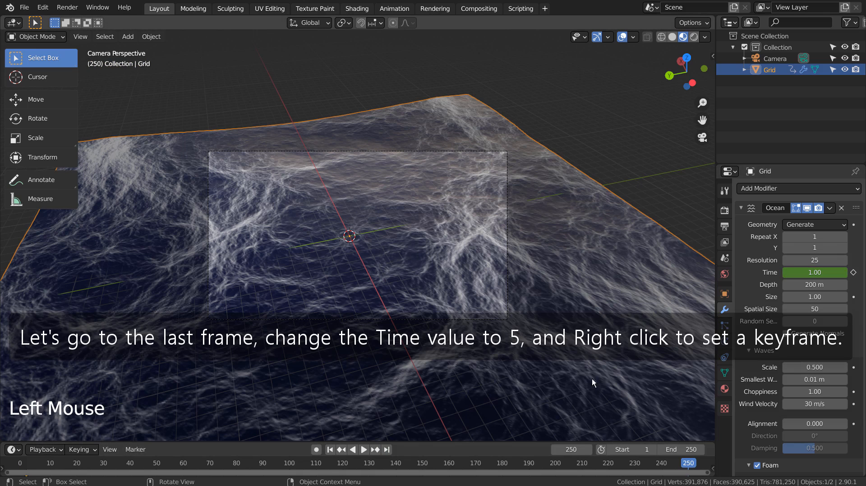
{"action": "double_click", "coordinate": [816, 272]}
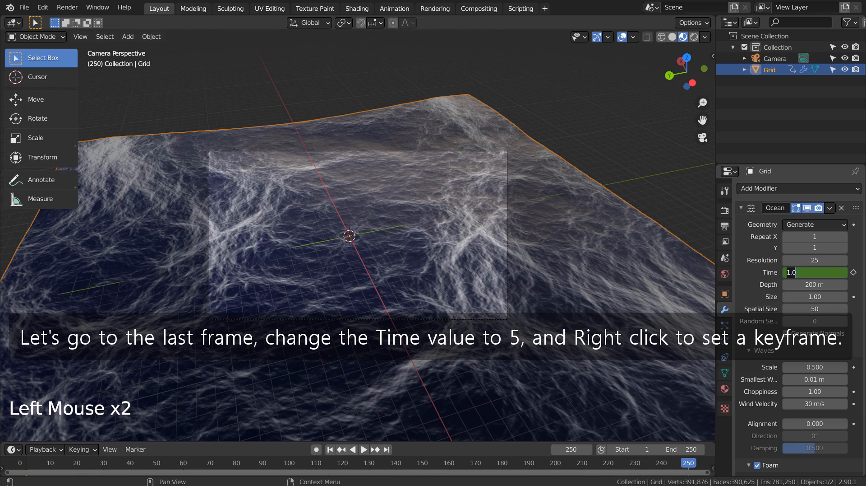
{"action": "type", "text": "5"}
{"action": "key", "text": "Return"}
{"action": "right_click", "coordinate": [811, 273]}
{"action": "left_click", "coordinate": [812, 273]}
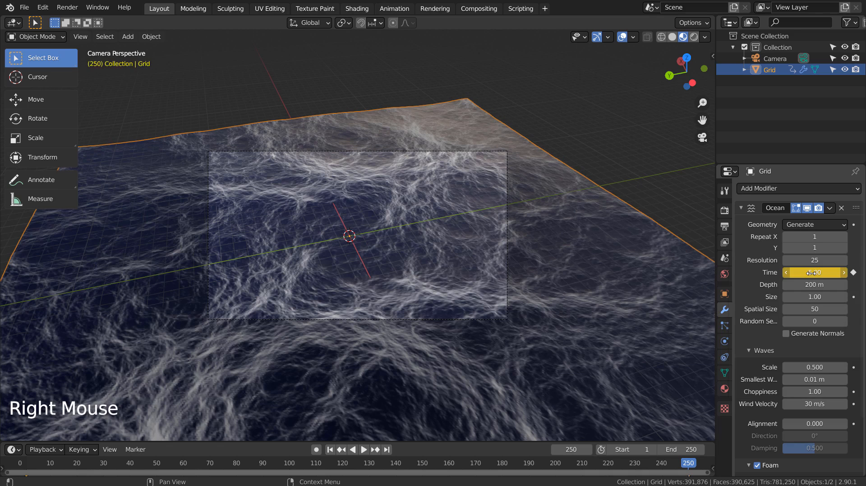
Play the wave animation from the start, check the ocean at several frames along the timeline, and return to frame 1
{"action": "left_click", "coordinate": [330, 449]}
{"action": "left_click", "coordinate": [358, 449]}
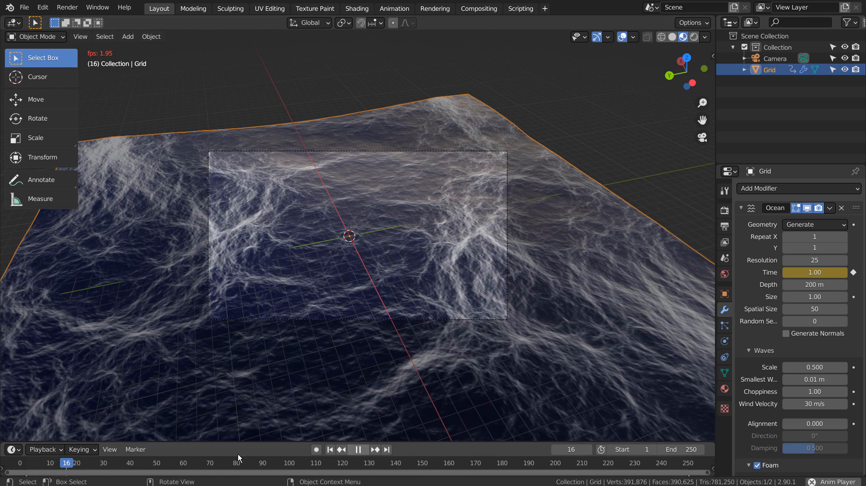
{"action": "left_click", "coordinate": [215, 460]}
{"action": "left_click", "coordinate": [215, 460]}
{"action": "left_click", "coordinate": [298, 459]}
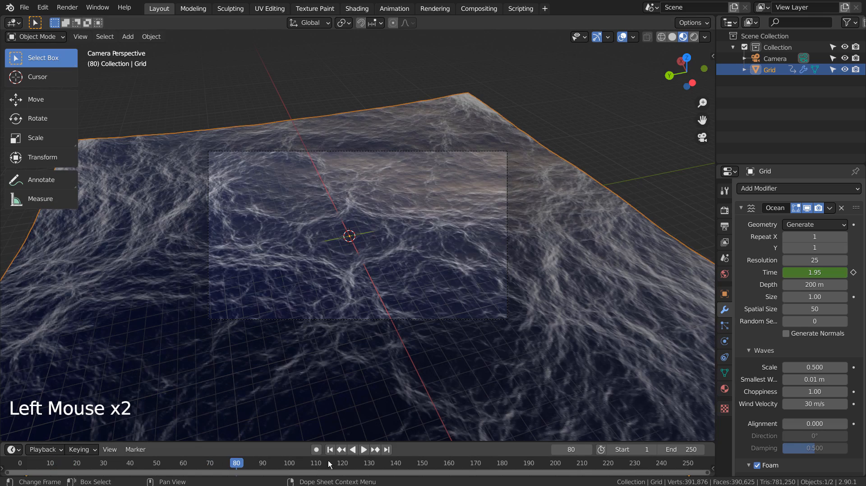
{"action": "left_click", "coordinate": [393, 460]}
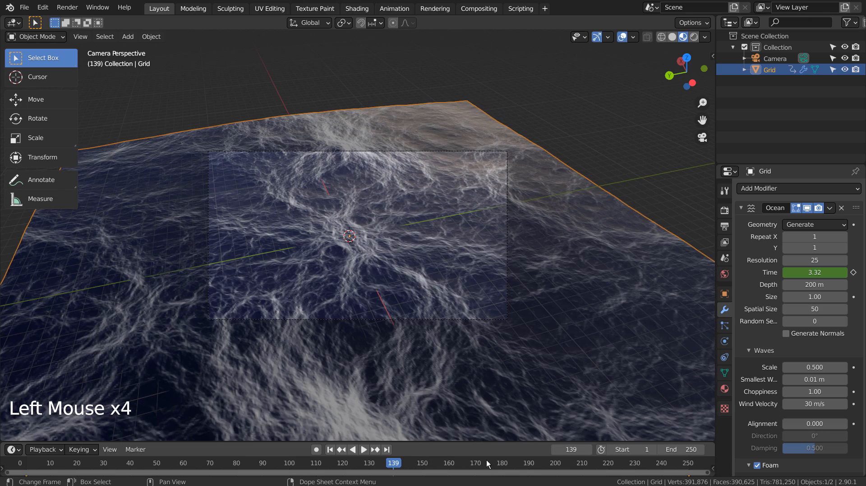
{"action": "left_click", "coordinate": [487, 459]}
{"action": "left_click", "coordinate": [564, 459]}
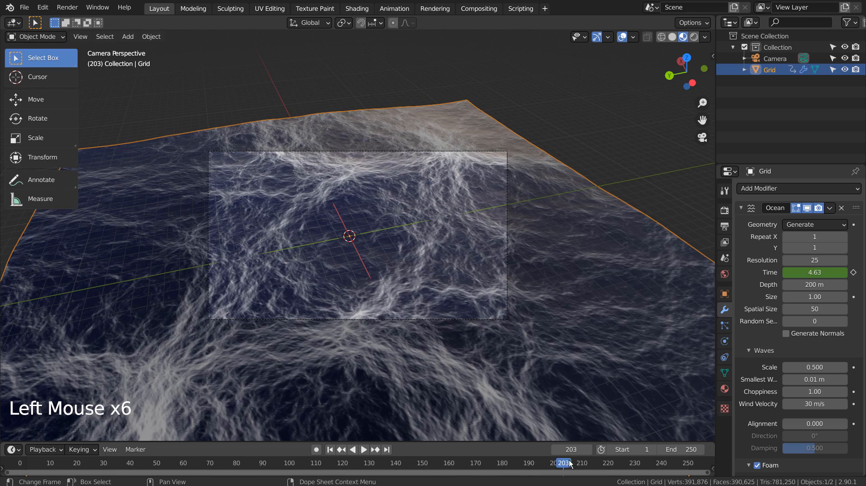
{"action": "left_click", "coordinate": [617, 460]}
{"action": "left_click", "coordinate": [331, 449]}
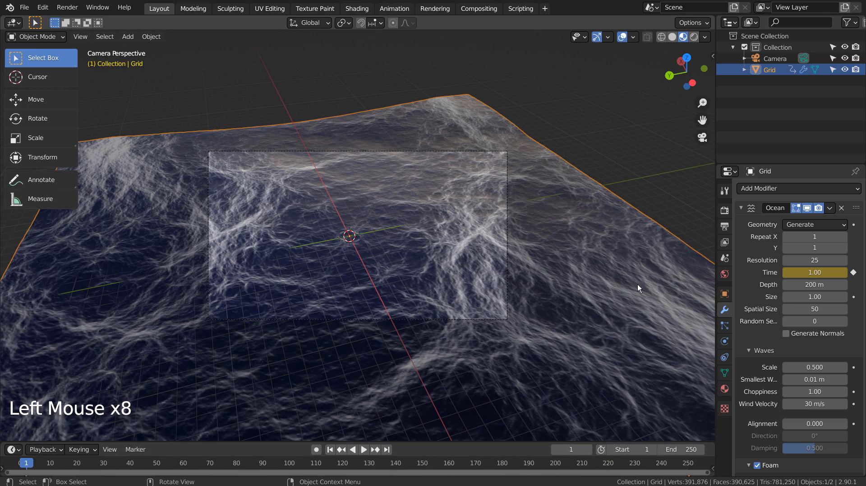
Test the World background's Strength at 5 and set it to 1
{"action": "left_click", "coordinate": [726, 273]}
{"action": "double_click", "coordinate": [817, 353]}
{"action": "type", "text": "5"}
{"action": "key", "text": "Return"}
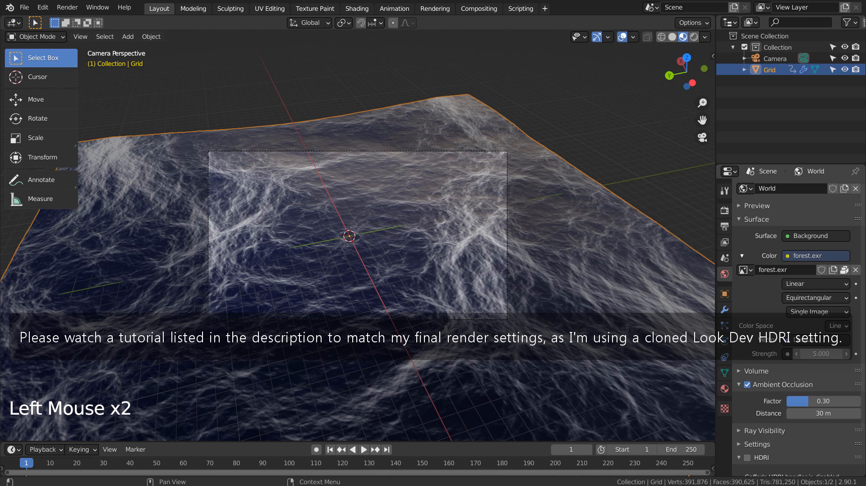
{"action": "left_click", "coordinate": [817, 353]}
{"action": "type", "text": "1"}
{"action": "key", "text": "Return"}
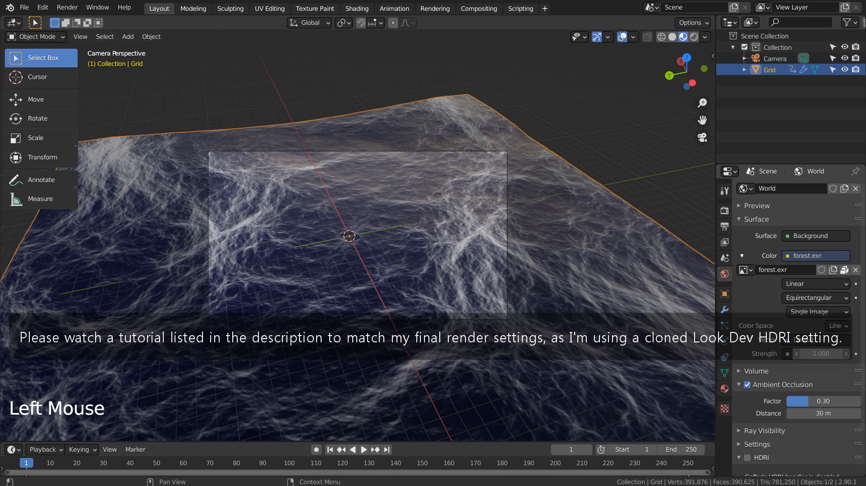
Show the viewport in Rendered shading and set the render engine to Eevee
{"action": "left_click", "coordinate": [695, 36]}
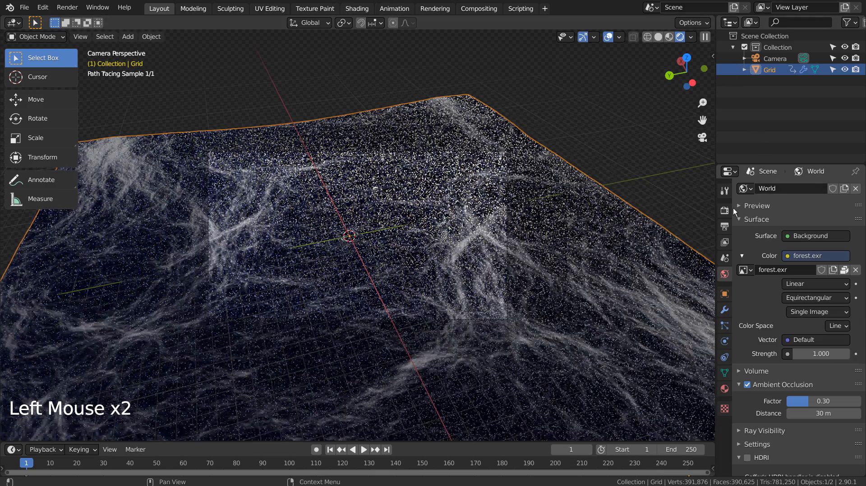
{"action": "left_click", "coordinate": [724, 210]}
{"action": "left_click", "coordinate": [841, 190]}
{"action": "left_click", "coordinate": [837, 201]}
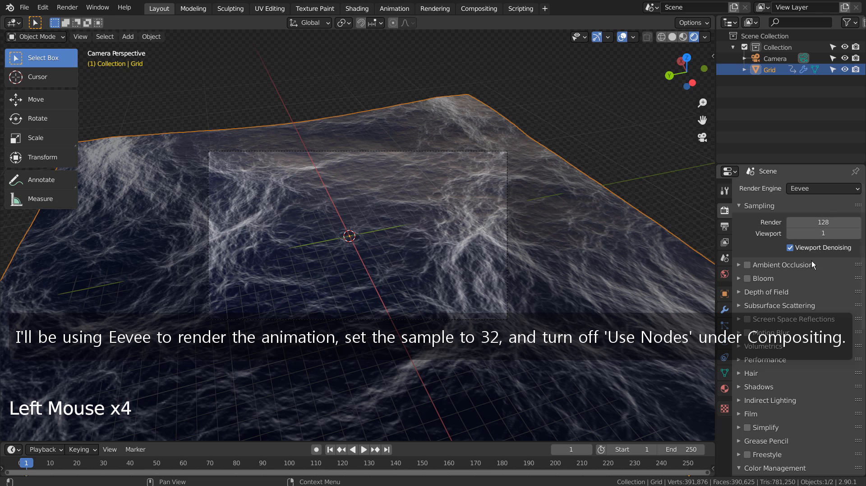
Set both the Render and Viewport samples to 32
{"action": "left_click", "coordinate": [818, 222]}
{"action": "type", "text": "32"}
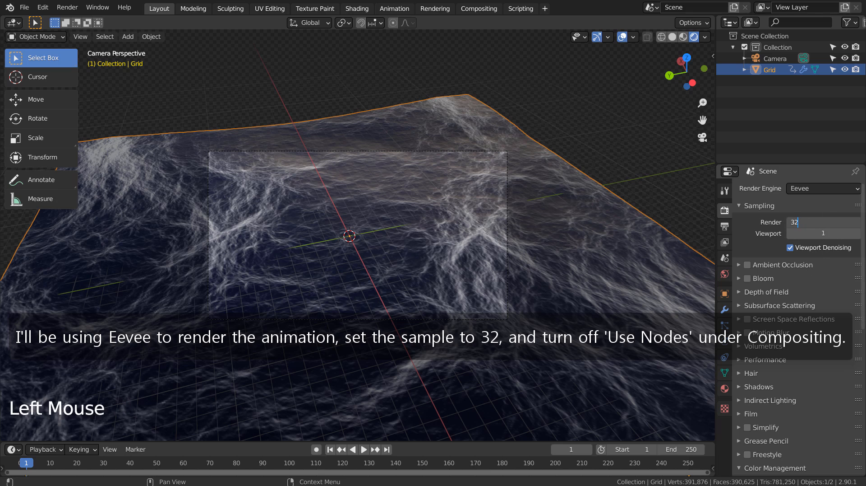
{"action": "double_click", "coordinate": [799, 233]}
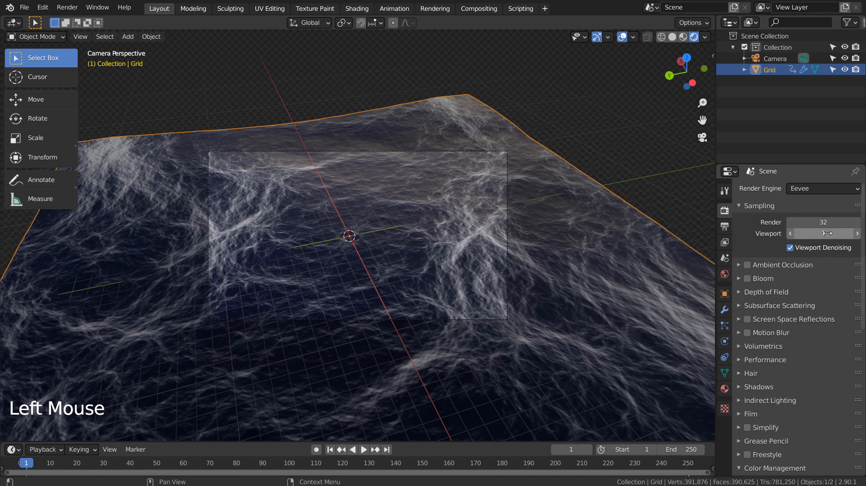
{"action": "type", "text": "32"}
{"action": "key", "text": "Return"}
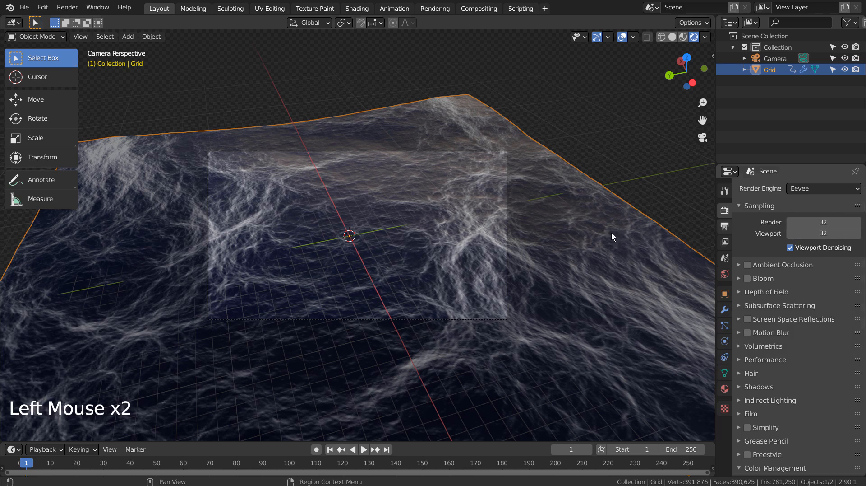
Test Eevee's Ambient Occlusion and Bloom on the ocean, turning each one off again
{"action": "scroll", "coordinate": [445, 233], "scroll_direction": "up", "scroll_amount": 4}
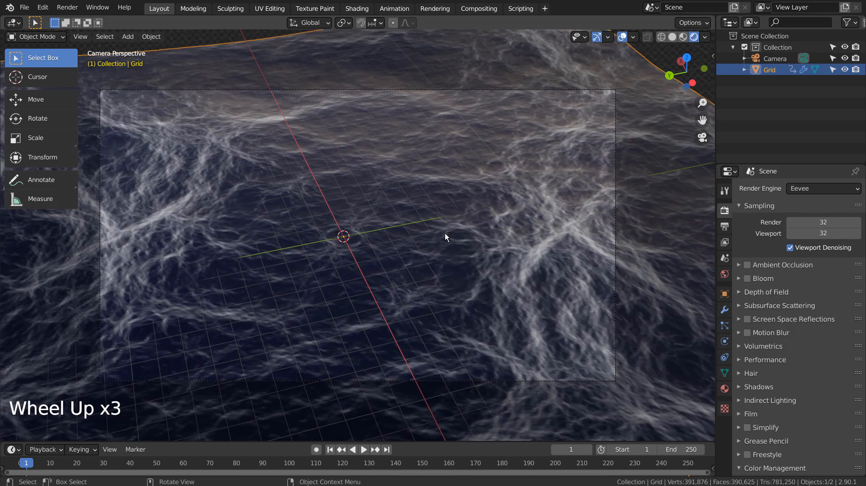
{"action": "scroll", "coordinate": [456, 233], "scroll_direction": "down", "scroll_amount": 3}
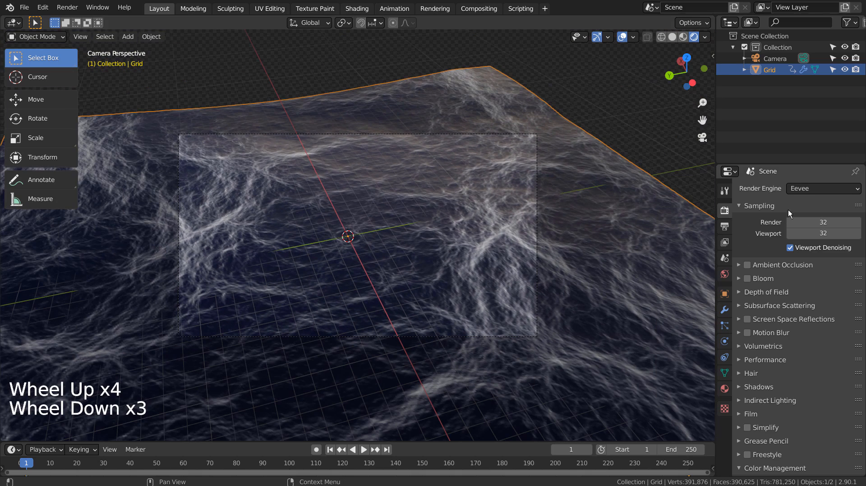
{"action": "left_click", "coordinate": [748, 267]}
{"action": "left_click", "coordinate": [748, 267]}
{"action": "left_click", "coordinate": [748, 278]}
{"action": "left_click", "coordinate": [748, 278]}
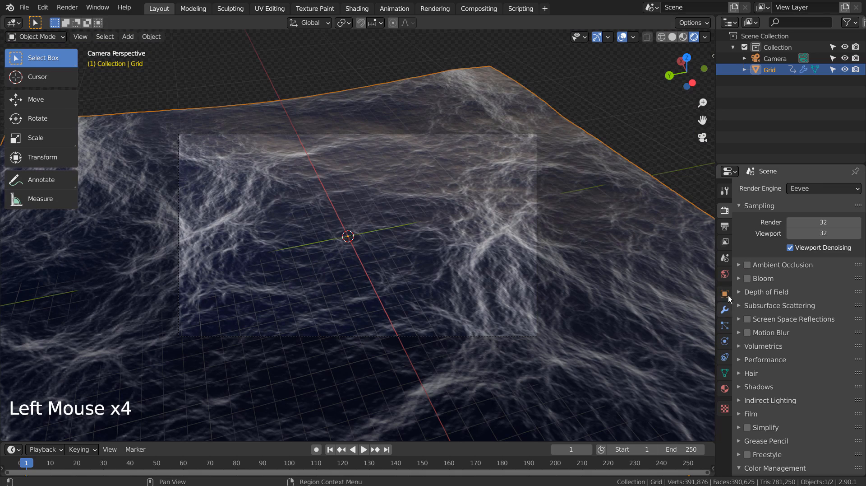
Review the ocean's material settings, its Ocean modifier values and the scene's render and Color Management settings
{"action": "left_click", "coordinate": [723, 390]}
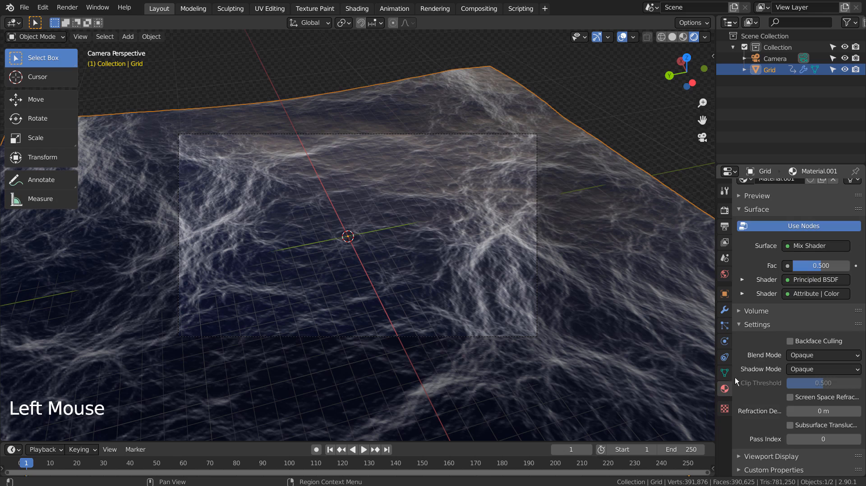
{"action": "scroll", "coordinate": [804, 315], "scroll_direction": "up", "scroll_amount": 7}
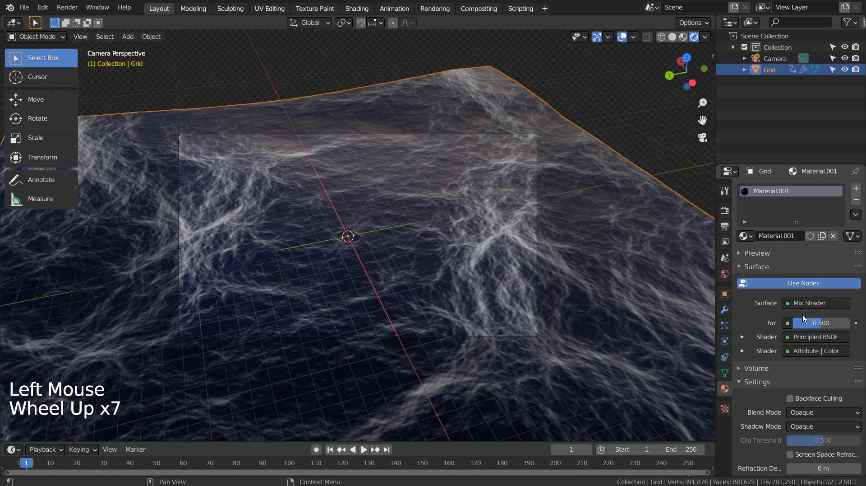
{"action": "left_click", "coordinate": [728, 307]}
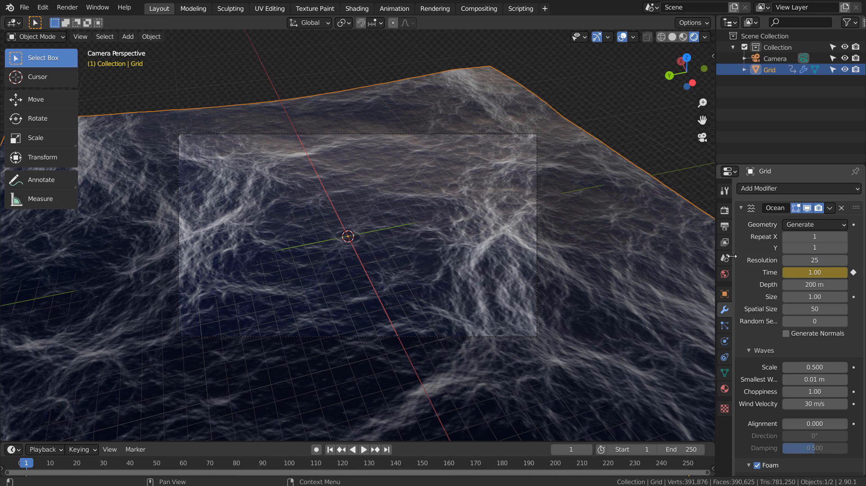
{"action": "left_click", "coordinate": [727, 209]}
{"action": "scroll", "coordinate": [771, 357], "scroll_direction": "down", "scroll_amount": 9}
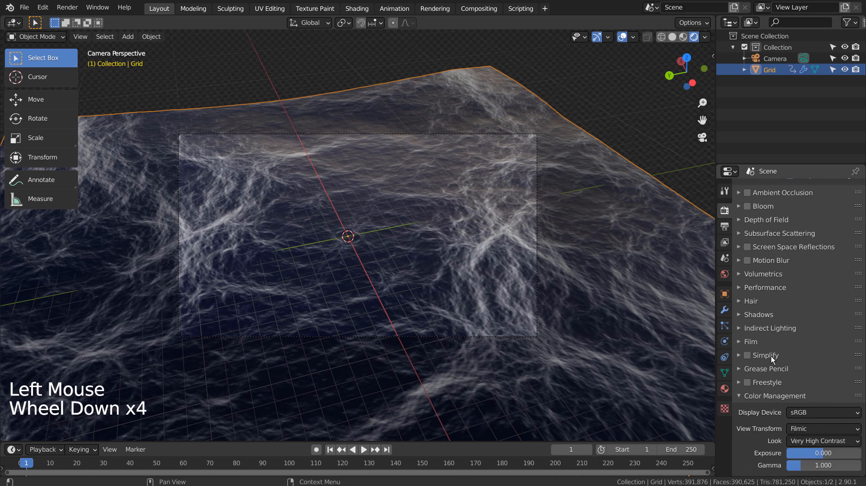
{"action": "scroll", "coordinate": [771, 356], "scroll_direction": "down", "scroll_amount": 4}
{"action": "scroll", "coordinate": [774, 353], "scroll_direction": "down", "scroll_amount": 5}
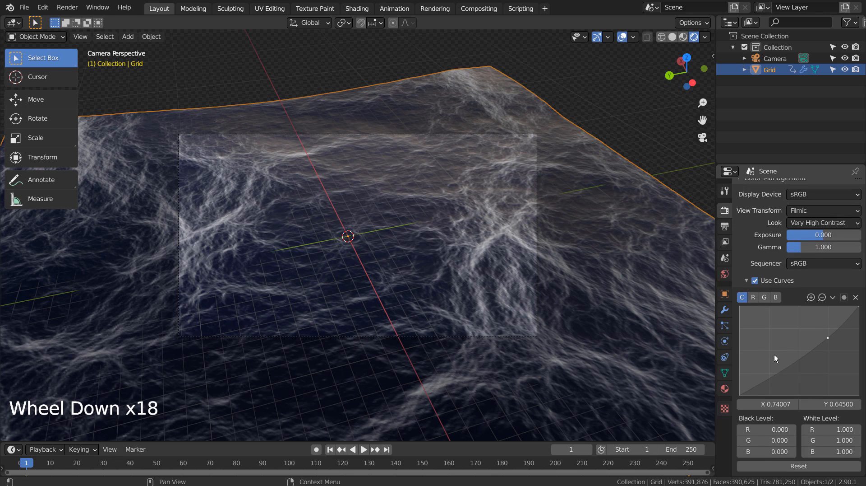
{"action": "scroll", "coordinate": [775, 354], "scroll_direction": "up", "scroll_amount": 10}
{"action": "scroll", "coordinate": [775, 354], "scroll_direction": "up", "scroll_amount": 7}
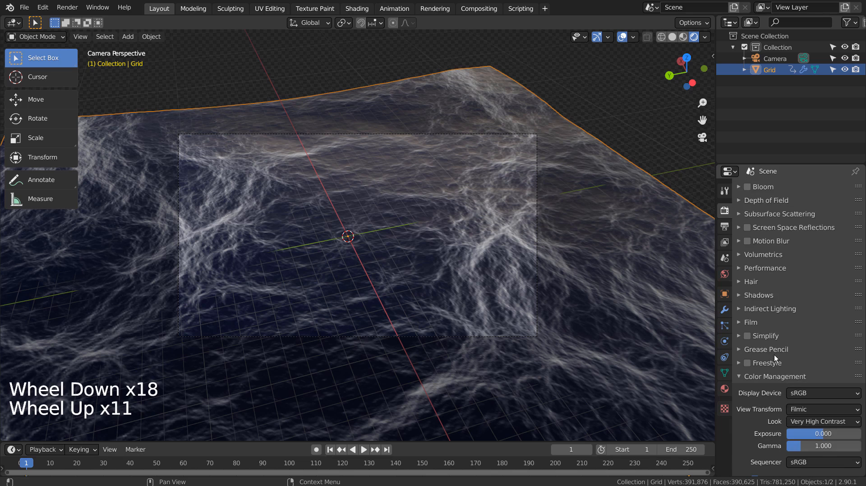
{"action": "scroll", "coordinate": [774, 354], "scroll_direction": "up", "scroll_amount": 1}
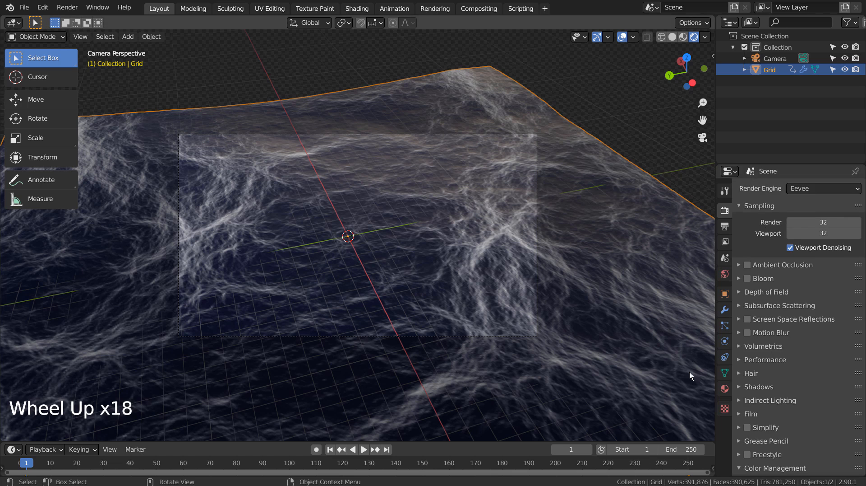
Show the viewport in Wireframe shading and deselect the ocean grid
{"action": "left_click", "coordinate": [68, 7]}
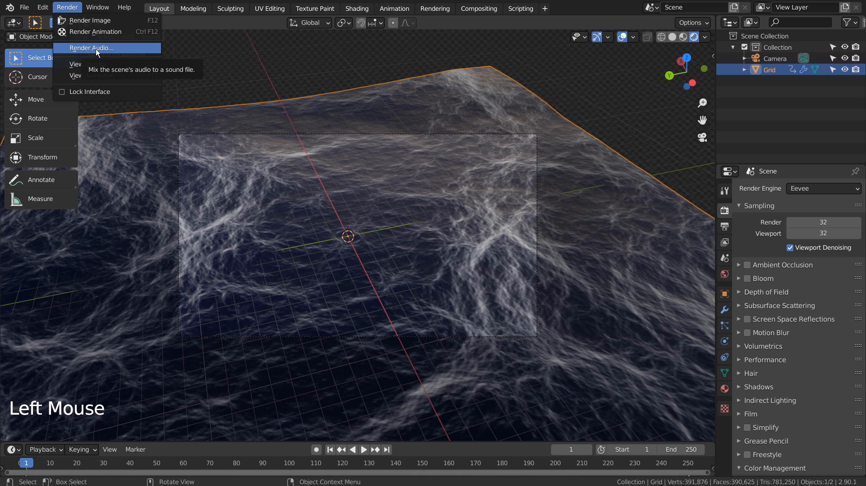
{"action": "left_click", "coordinate": [662, 36]}
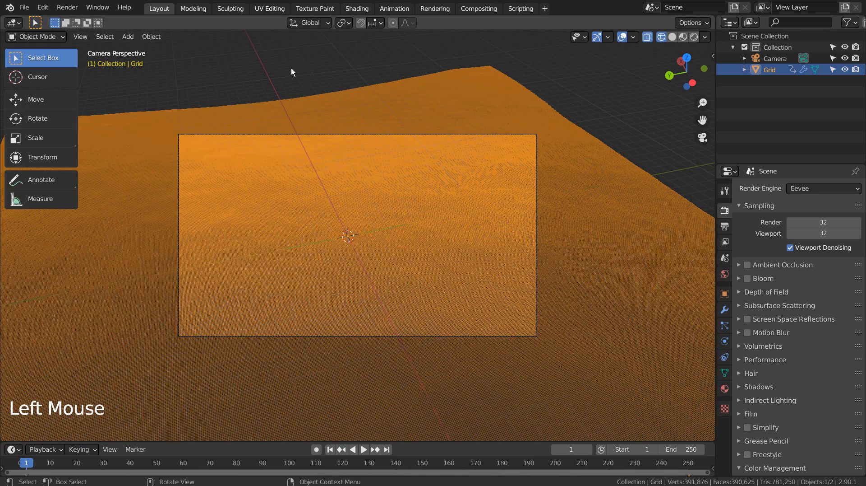
{"action": "left_click", "coordinate": [243, 68]}
Try to render the animation at the full output resolution
{"action": "left_click", "coordinate": [67, 7]}
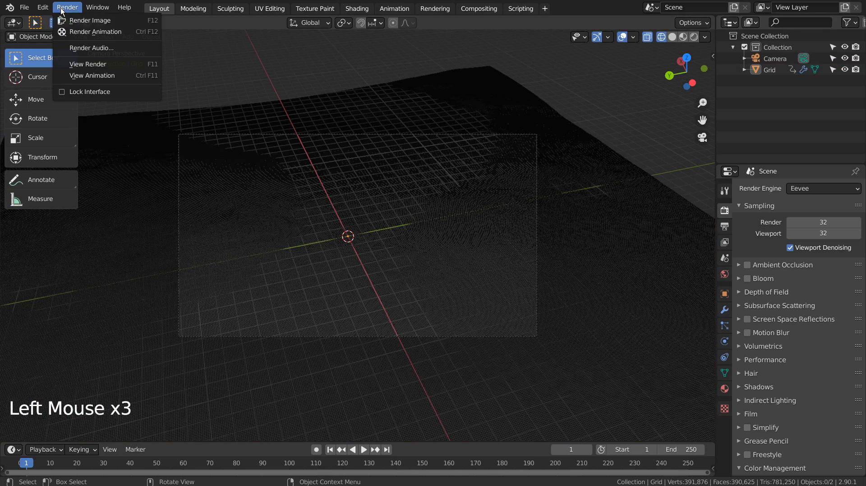
{"action": "left_click", "coordinate": [110, 31]}
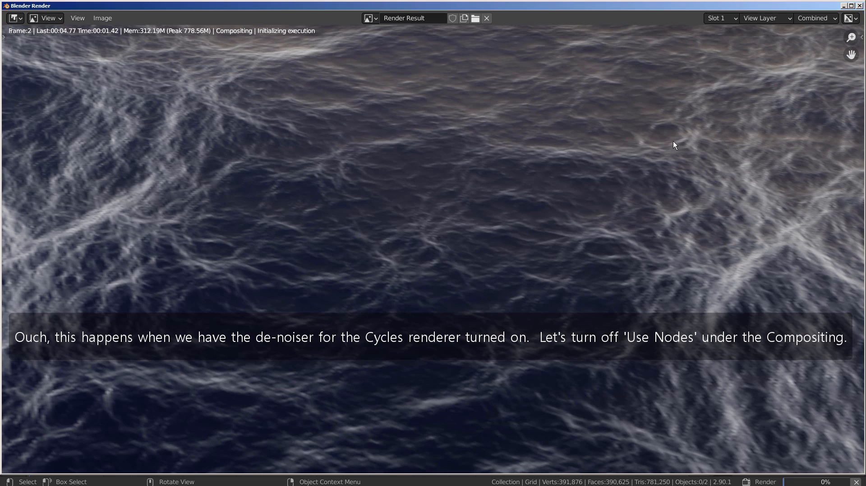
{"action": "key", "text": "Escape"}
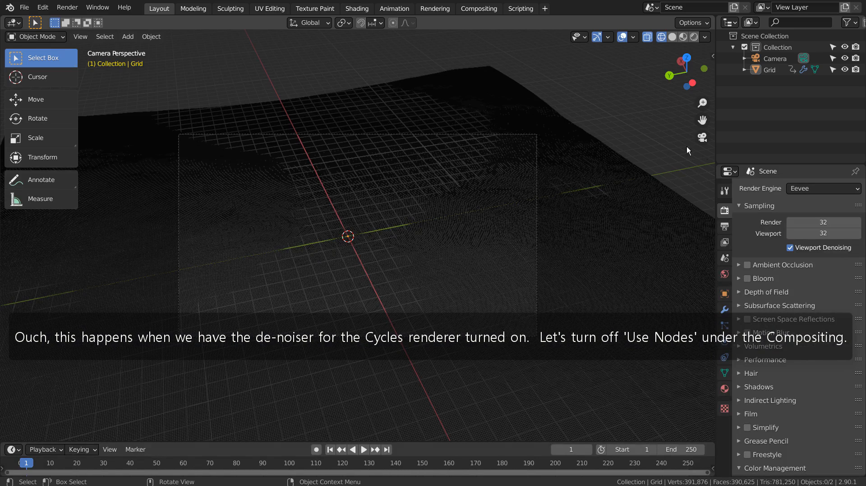
Set the output resolution percentage to 25% and turn off Use Nodes for compositing
{"action": "left_click", "coordinate": [724, 225]}
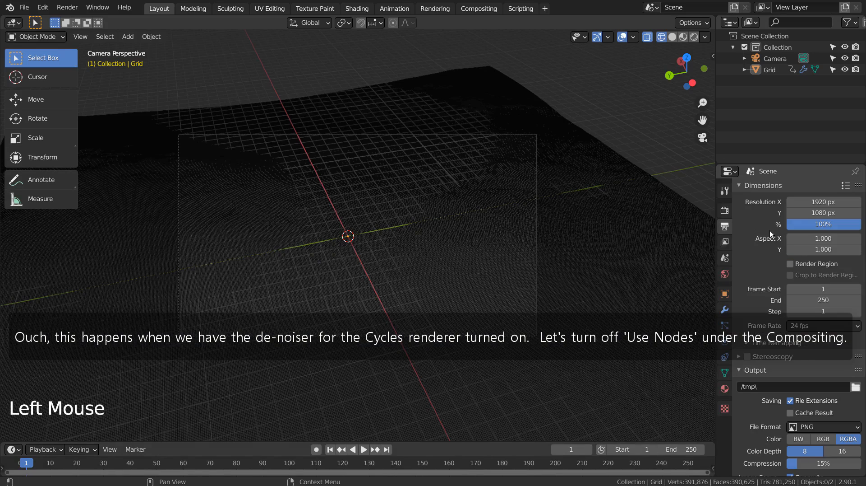
{"action": "left_click", "coordinate": [824, 224]}
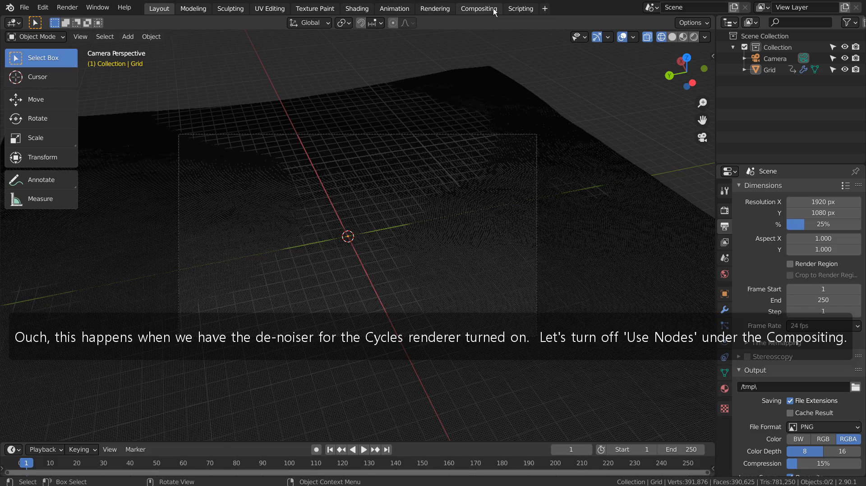
{"action": "left_click", "coordinate": [479, 9]}
{"action": "left_click", "coordinate": [125, 23]}
{"action": "left_click", "coordinate": [159, 8]}
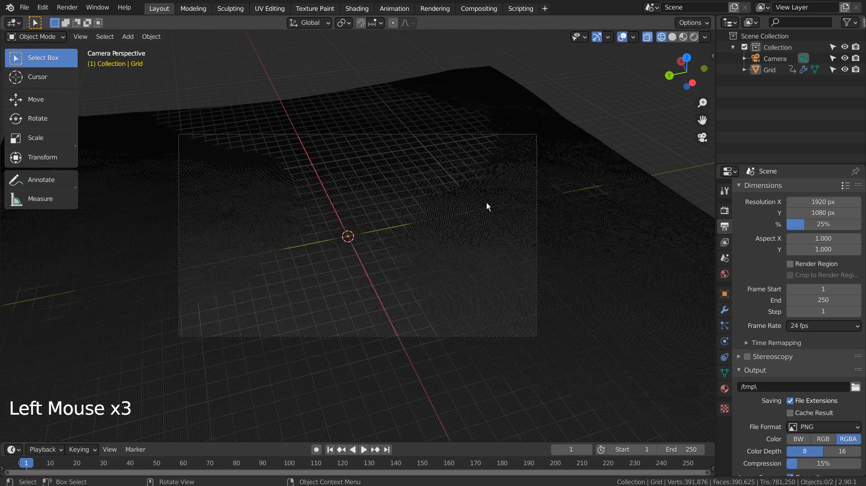
{"action": "left_click", "coordinate": [622, 126]}
Set the render output path to c:\temp\ocean and the file format to AVI Raw
{"action": "left_click", "coordinate": [783, 384]}
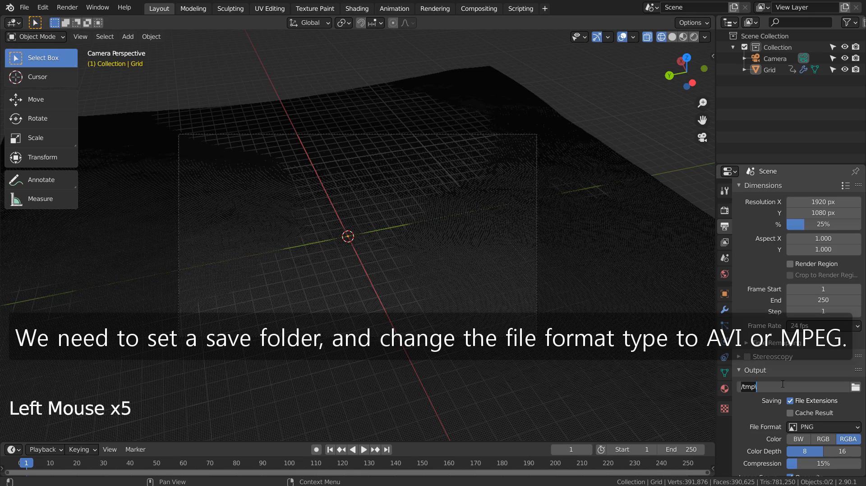
{"action": "type", "text": "c:\temp"}
{"action": "key", "text": "Return"}
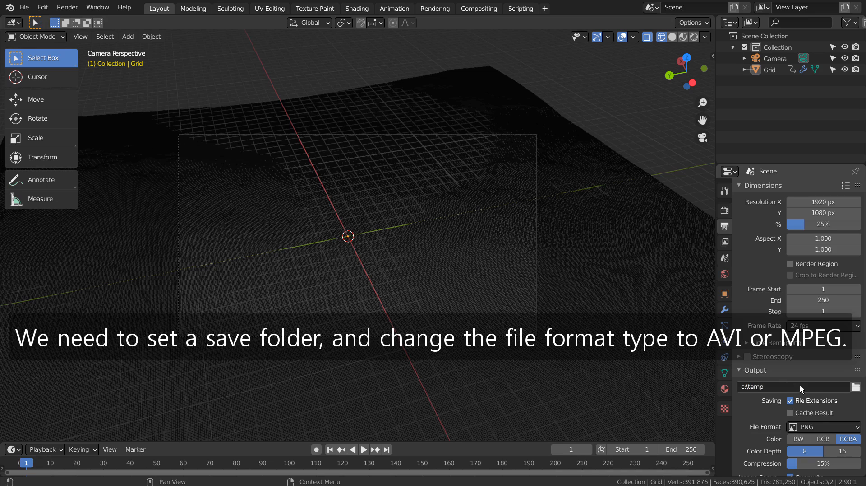
{"action": "left_click", "coordinate": [819, 428]}
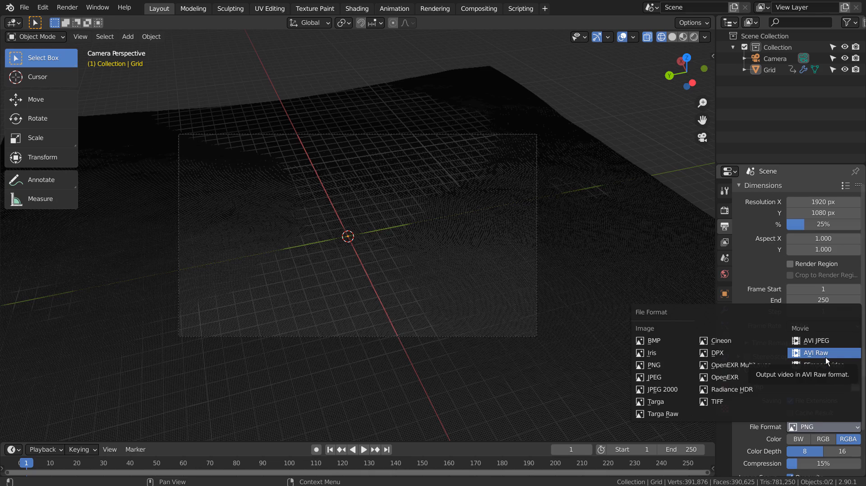
{"action": "left_click", "coordinate": [826, 357]}
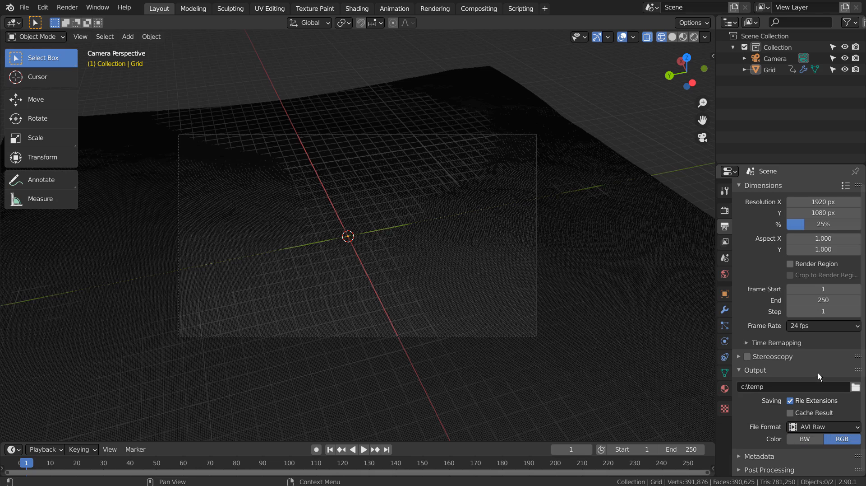
{"action": "left_click", "coordinate": [799, 387]}
{"action": "left_click", "coordinate": [798, 387]}
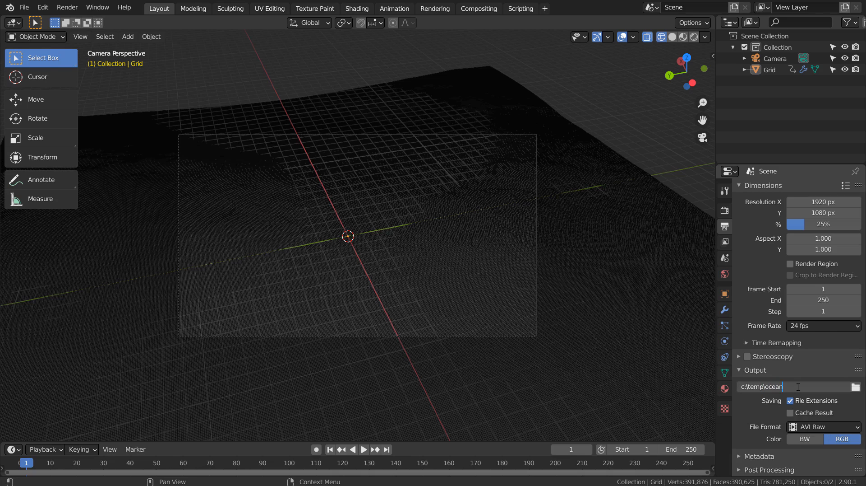
{"action": "key", "text": "Return"}
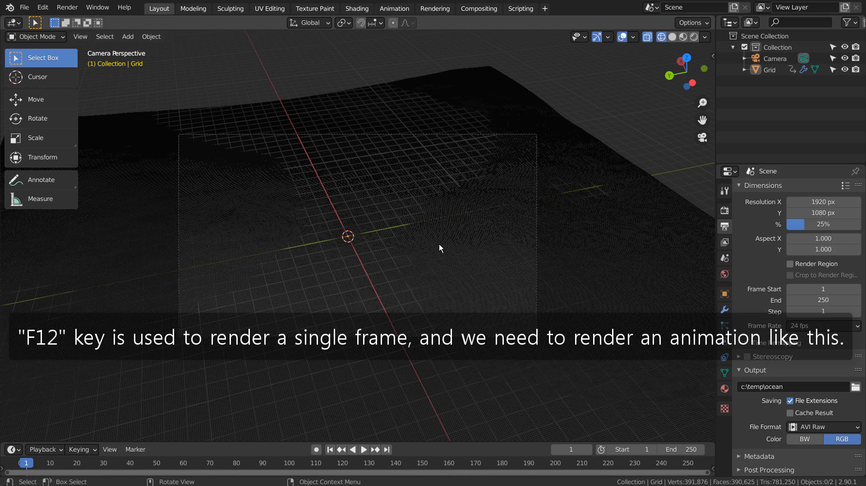
Render a single test image of frame 1 and close the render result
{"action": "key", "text": "F12"}
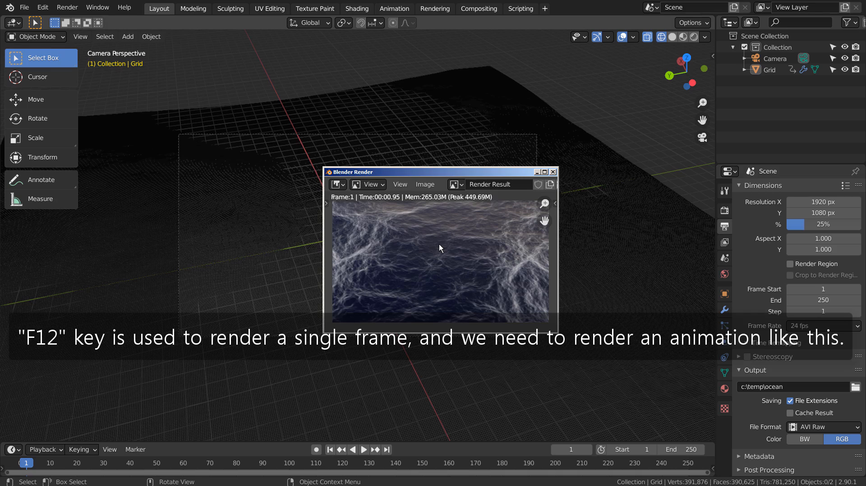
{"action": "left_click", "coordinate": [553, 172]}
Render the full animation and play the resulting ocean0001-0250.avi video
{"action": "left_click", "coordinate": [67, 8]}
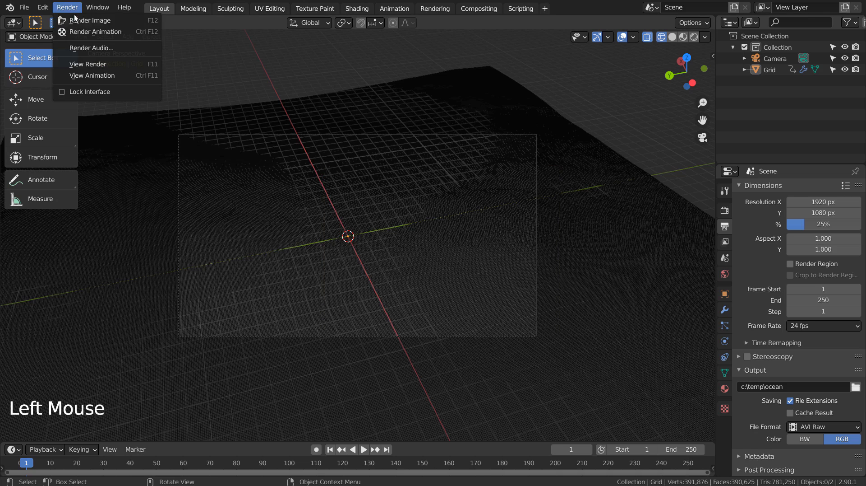
{"action": "left_click", "coordinate": [96, 32]}
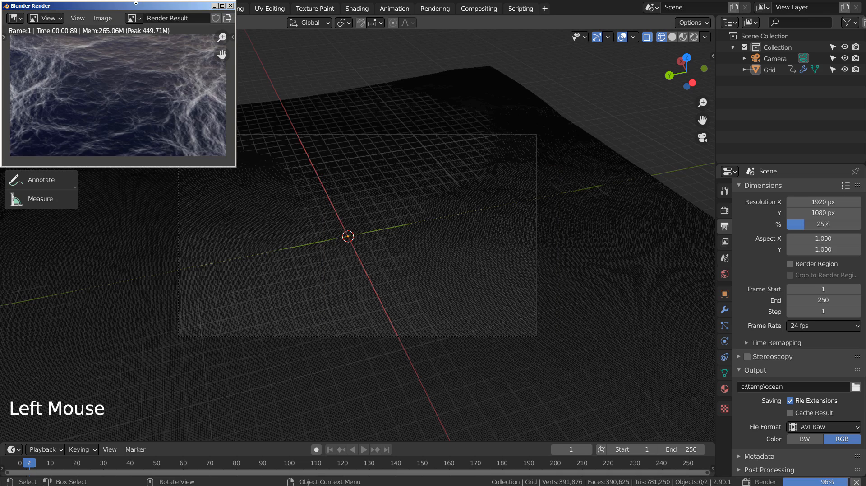
{"action": "left_click_drag", "start_coordinate": [151, 4], "coordinate": [406, 161]}
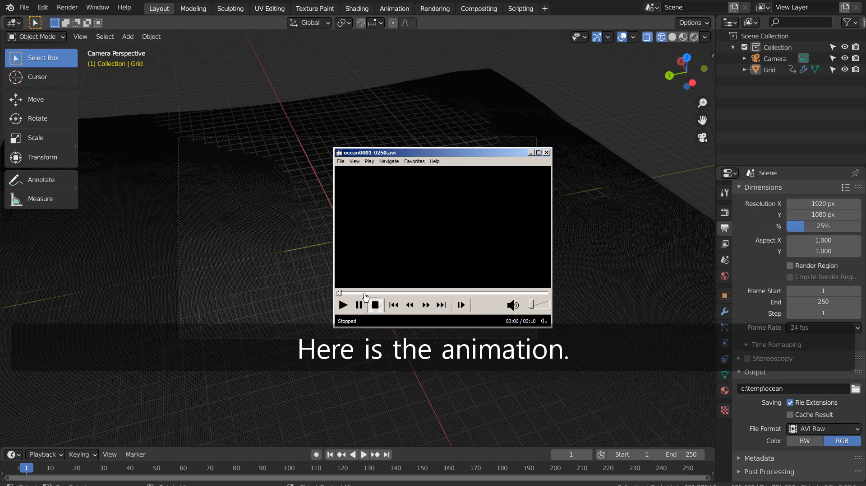
{"action": "left_click", "coordinate": [344, 306]}
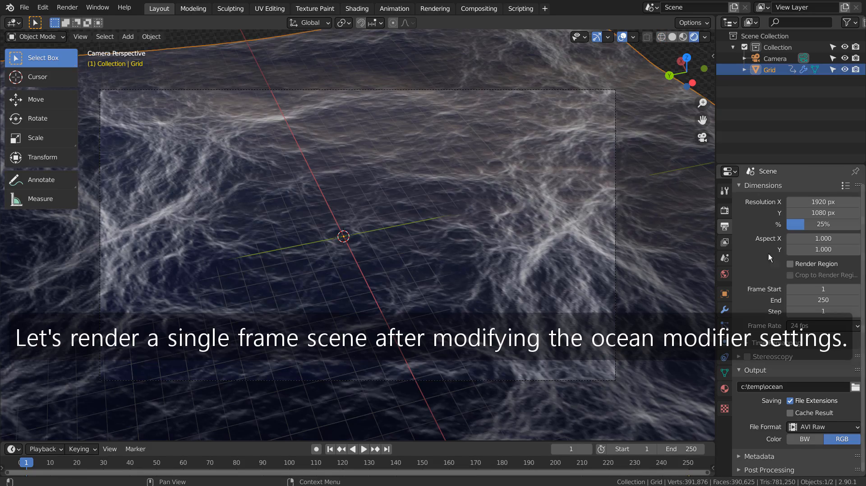
View the ocean from a lower perspective outside the camera and set the Ocean modifier's Resolution to 32
{"action": "middle_click_drag", "start_coordinate": [380, 223], "coordinate": [421, 224]}
{"action": "scroll", "coordinate": [410, 226], "scroll_direction": "up", "scroll_amount": 1}
{"action": "scroll", "coordinate": [410, 226], "scroll_direction": "up", "scroll_amount": 1}
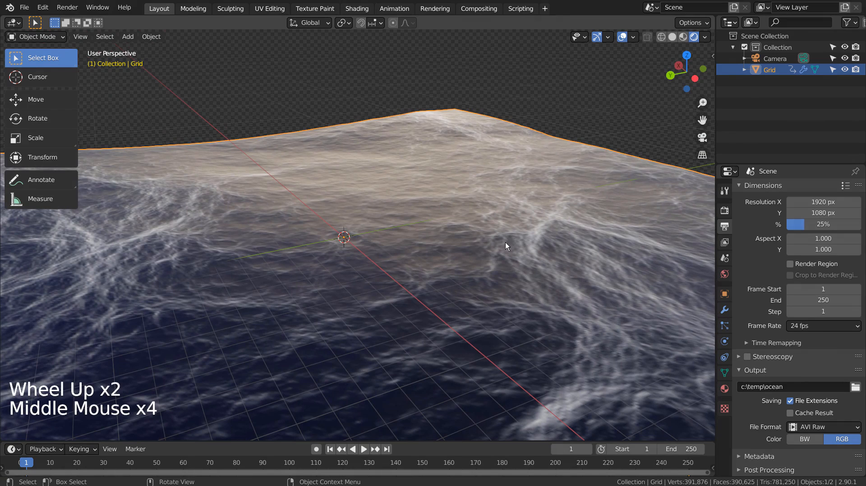
{"action": "left_click", "coordinate": [724, 310]}
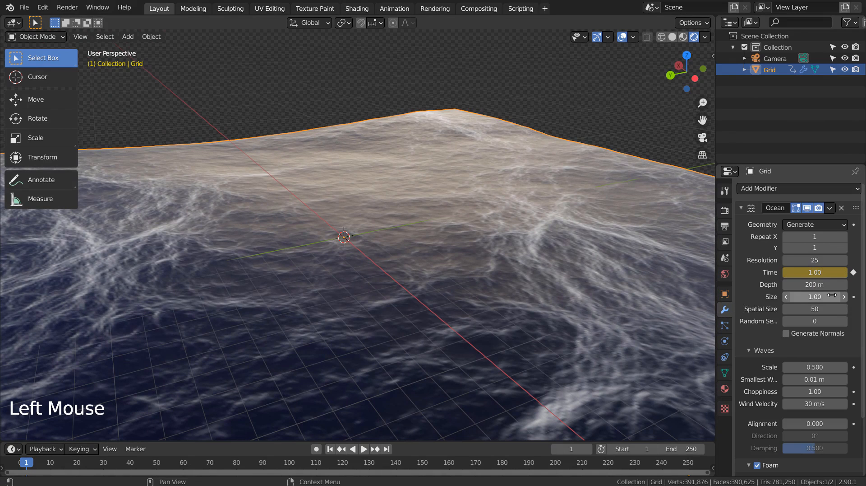
{"action": "left_click", "coordinate": [830, 261]}
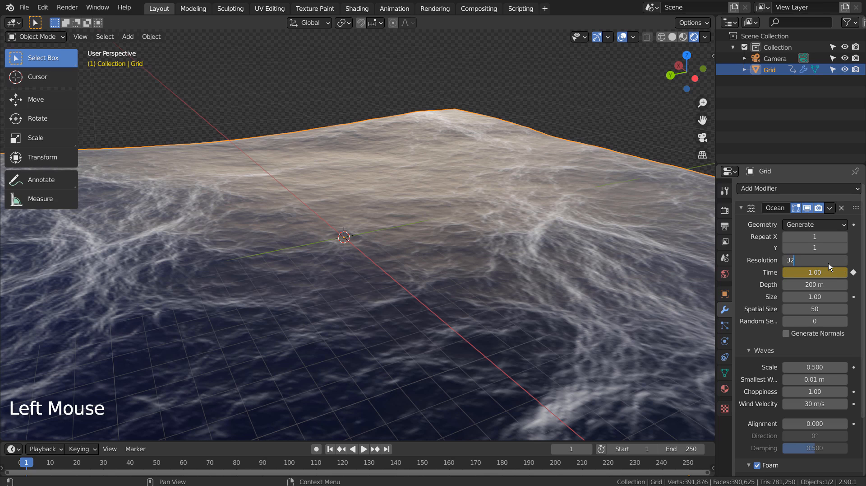
{"action": "type", "text": "32"}
{"action": "key", "text": "Return"}
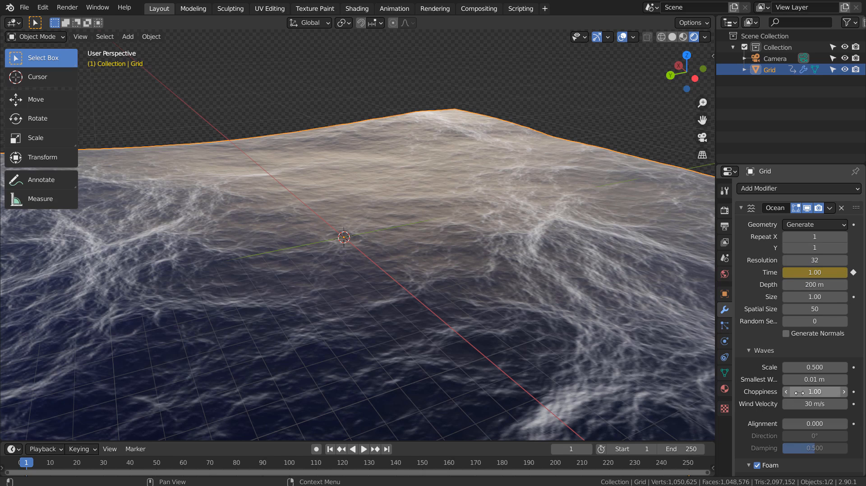
Test the Ocean modifier's wave Scale at 1 and set it to 5
{"action": "scroll", "coordinate": [817, 363], "scroll_direction": "down", "scroll_amount": 5}
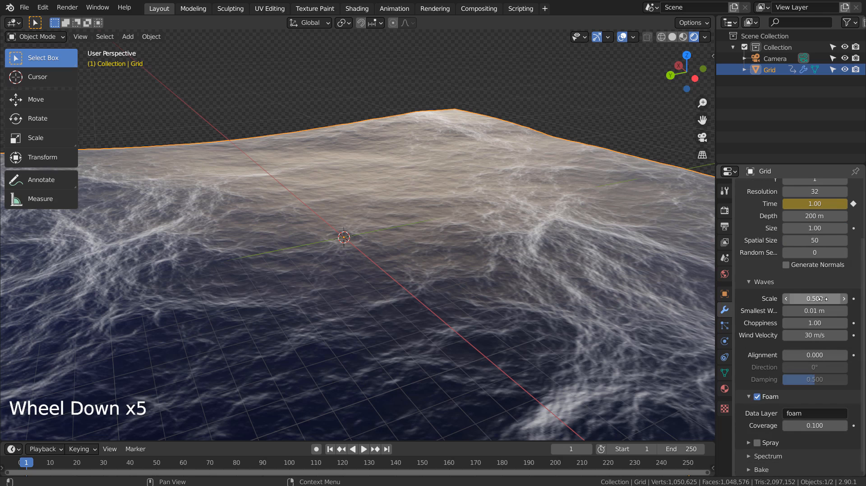
{"action": "left_click", "coordinate": [820, 299]}
{"action": "type", "text": "1"}
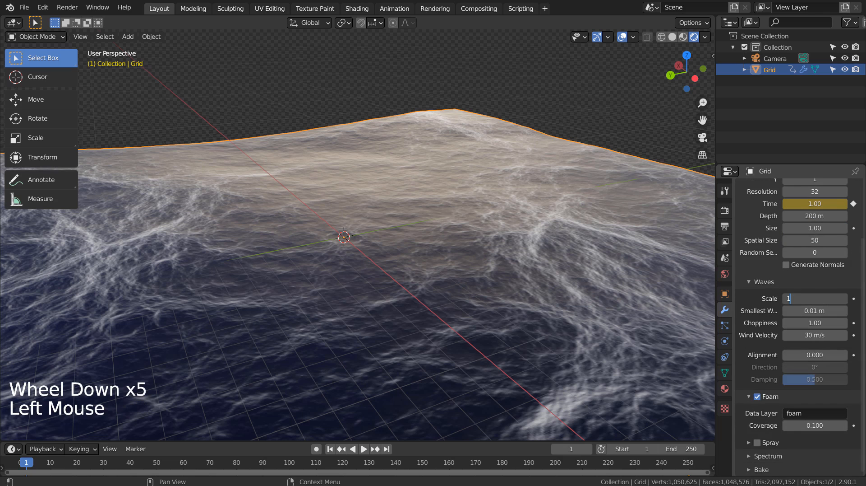
{"action": "key", "text": "Return"}
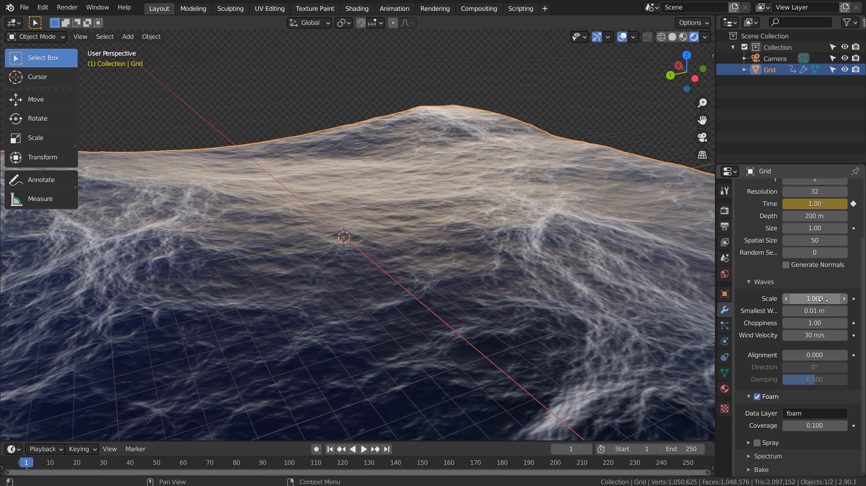
{"action": "left_click", "coordinate": [820, 298]}
{"action": "type", "text": "5"}
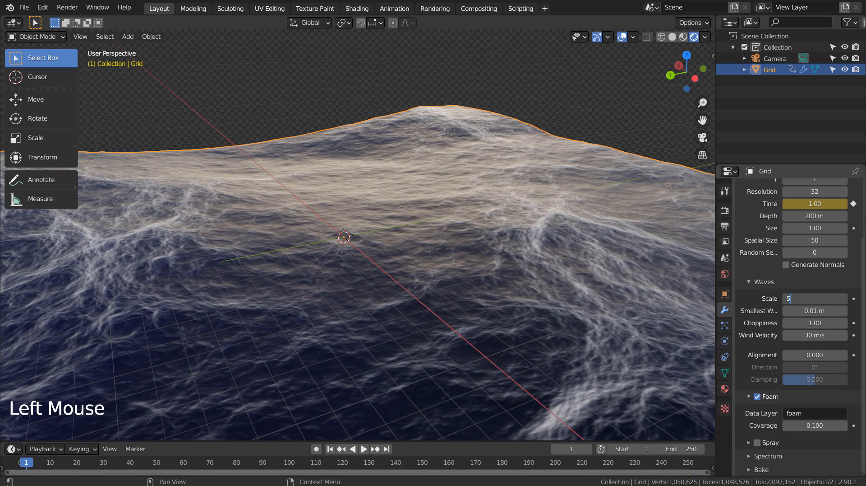
{"action": "key", "text": "Return"}
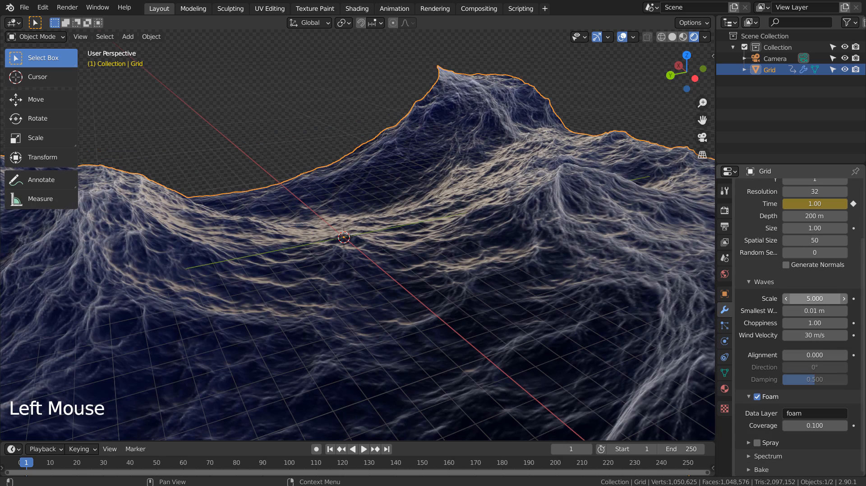
Set the Ocean modifier's wave Scale to 3
{"action": "left_click", "coordinate": [820, 298]}
{"action": "type", "text": "5.0"}
{"action": "key", "text": "BackSpace"}
{"action": "key", "text": "BackSpace"}
{"action": "key", "text": "BackSpace"}
{"action": "type", "text": "3"}
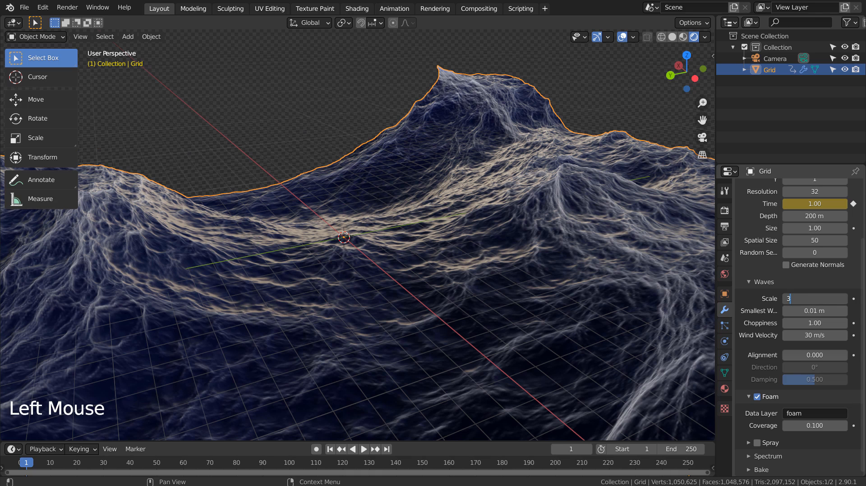
{"action": "key", "text": "Return"}
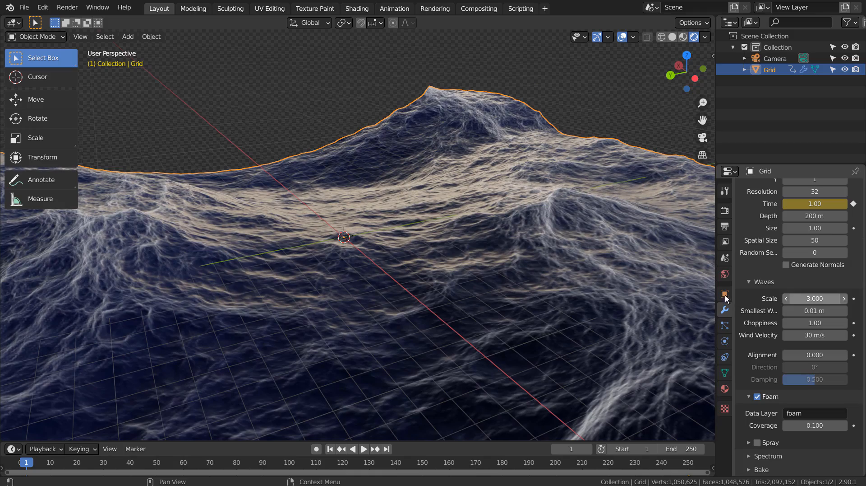
Frame the foamy wave crests from a slightly higher angle and align the camera to that view
{"action": "middle_click_drag", "start_coordinate": [550, 289], "coordinate": [541, 310]}
{"action": "middle_click", "coordinate": [541, 309]}
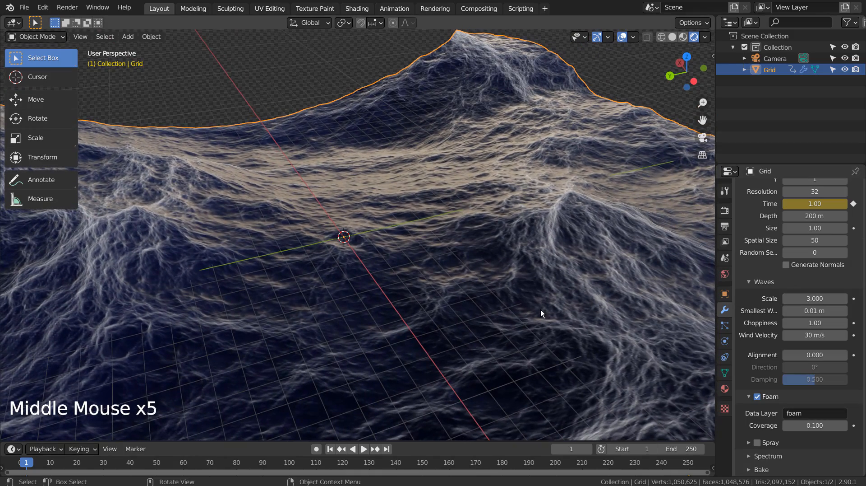
{"action": "scroll", "coordinate": [541, 310], "scroll_direction": "down", "scroll_amount": 5}
{"action": "scroll", "coordinate": [541, 327], "scroll_direction": "up", "scroll_amount": 1}
{"action": "middle_click_drag", "start_coordinate": [540, 327], "coordinate": [562, 337]}
{"action": "middle_click", "coordinate": [526, 334]}
{"action": "middle_click", "coordinate": [563, 337]}
{"action": "middle_click", "coordinate": [583, 334]}
{"action": "middle_click", "coordinate": [600, 330]}
{"action": "middle_click", "coordinate": [499, 316]}
{"action": "middle_click_drag", "start_coordinate": [499, 315], "coordinate": [468, 322]}
{"action": "middle_click", "coordinate": [605, 313]}
{"action": "mouse_move", "coordinate": [397, 324]}
{"action": "middle_mouse_down"}
{"action": "mouse_move", "coordinate": [429, 312]}
{"action": "mouse_move", "coordinate": [440, 320]}
{"action": "mouse_move", "coordinate": [406, 323]}
{"action": "middle_mouse_up"}
{"action": "key", "text": "ctrl+alt+KP_0"}
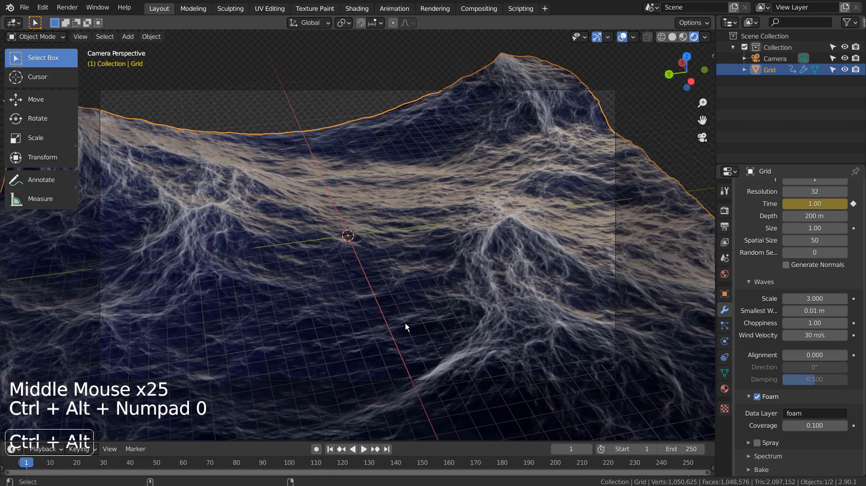
Tilt the camera downward with walk navigation so the water surface fills the whole frame
{"action": "key", "text": "shift+grave"}
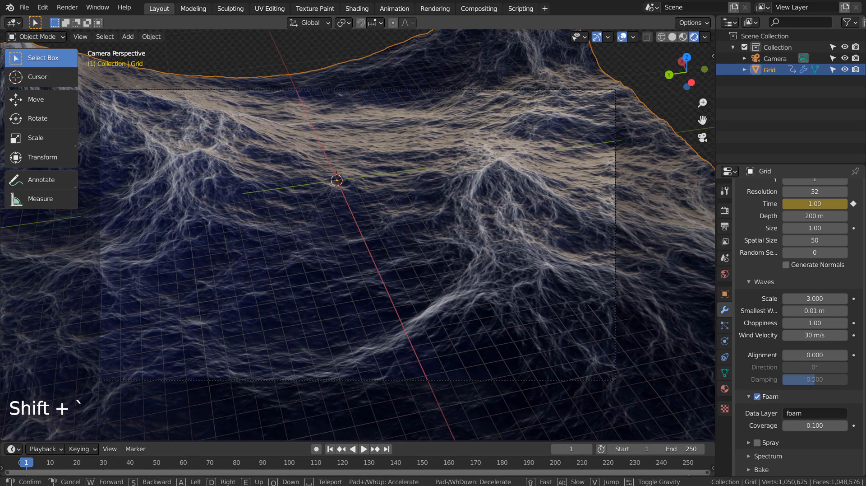
{"action": "left_click", "coordinate": [359, 235]}
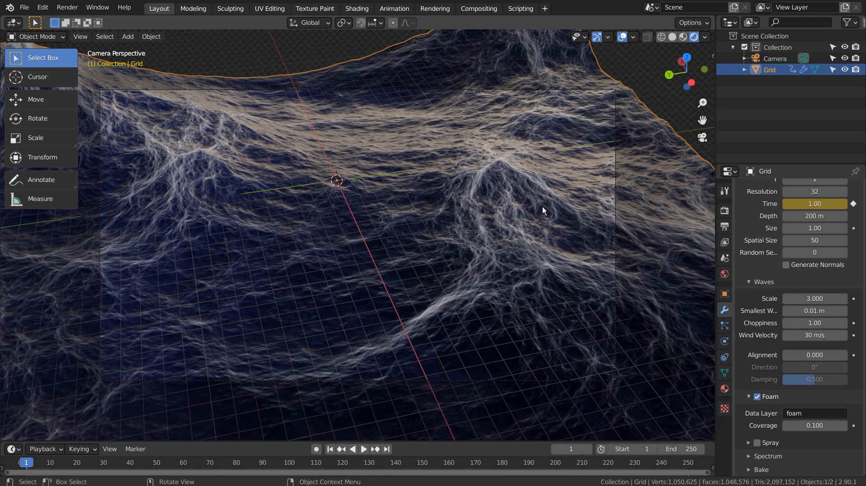
{"action": "left_click", "coordinate": [501, 201]}
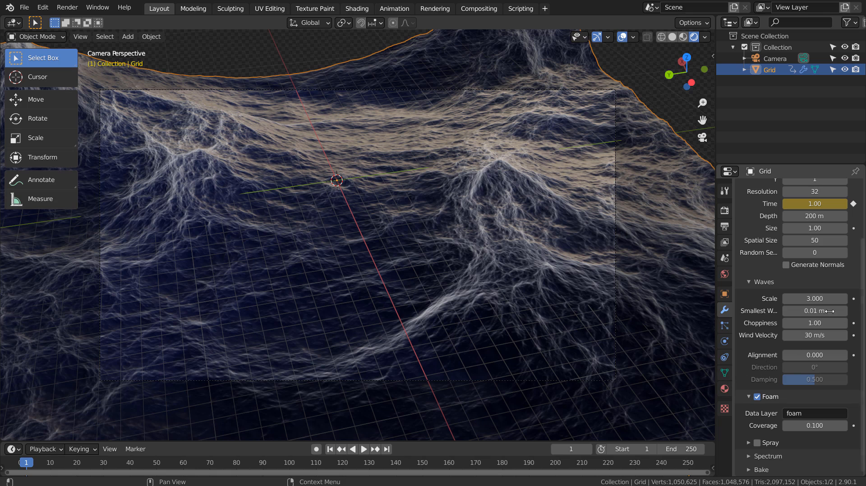
Set the ocean material's Mix Shader Fac to 0.343 and lighten the Principled BSDF Base Color to a blue with saturation 0.480
{"action": "left_click", "coordinate": [724, 388]}
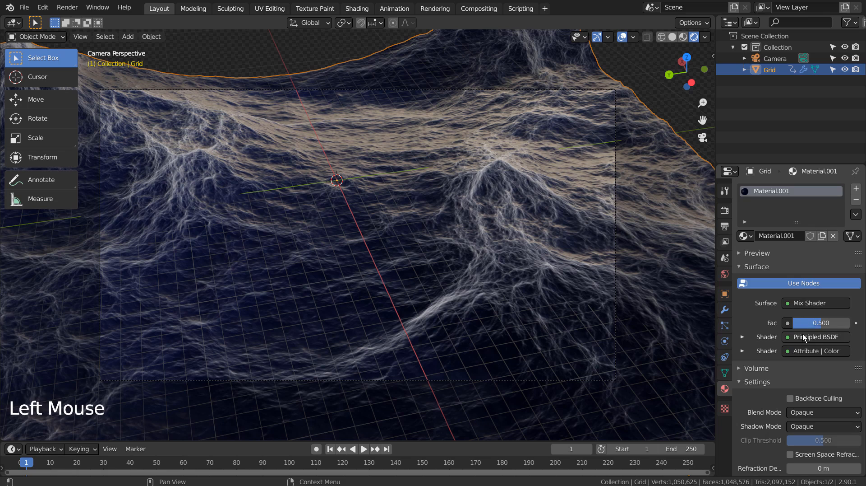
{"action": "mouse_move", "coordinate": [818, 326]}
{"action": "left_mouse_down"}
{"action": "mouse_move", "coordinate": [795, 326]}
{"action": "mouse_move", "coordinate": [850, 323]}
{"action": "mouse_move", "coordinate": [816, 322]}
{"action": "left_mouse_up"}
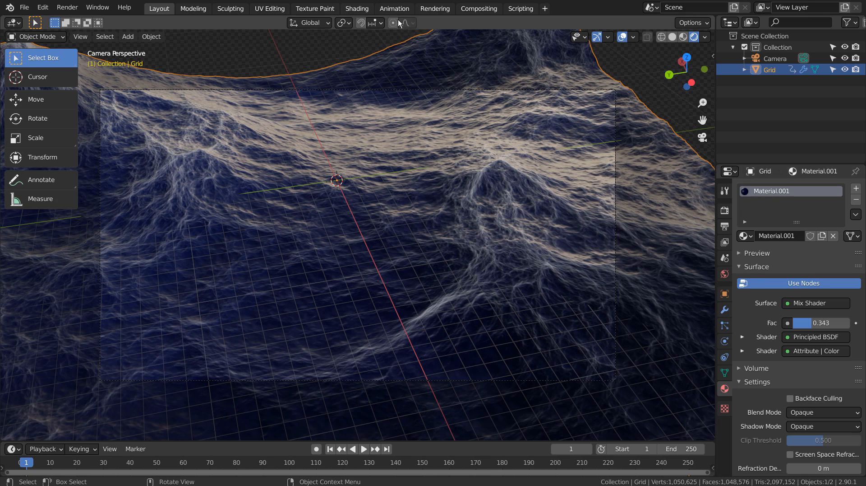
{"action": "left_click", "coordinate": [357, 8]}
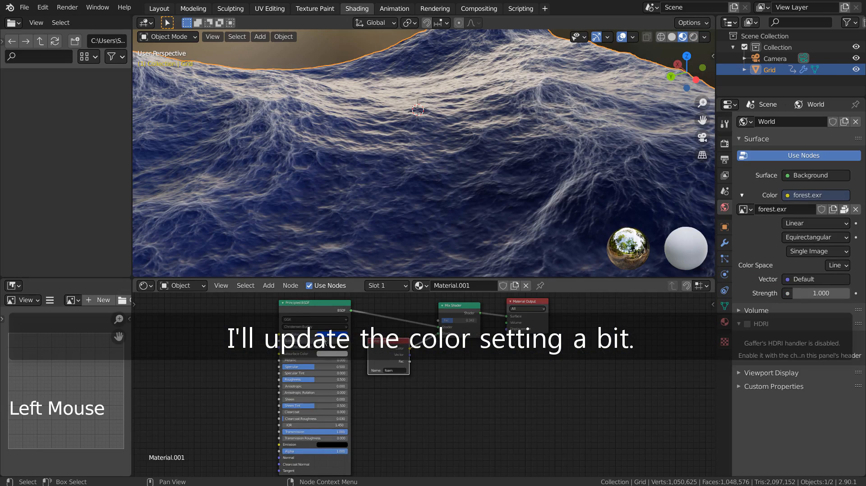
{"action": "scroll", "coordinate": [324, 341], "scroll_direction": "up", "scroll_amount": 5}
{"action": "scroll", "coordinate": [324, 341], "scroll_direction": "up", "scroll_amount": 4}
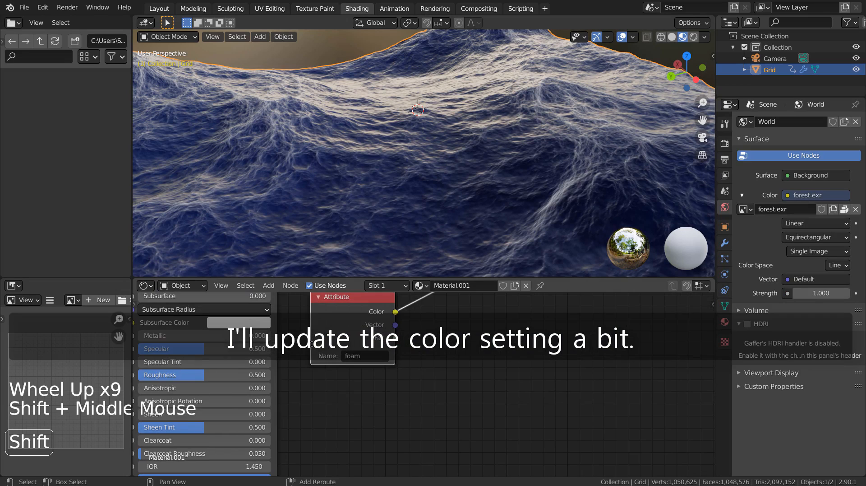
{"action": "middle_click_drag", "start_coordinate": [309, 341], "coordinate": [407, 406], "text": "shift"}
{"action": "left_click", "coordinate": [346, 351]}
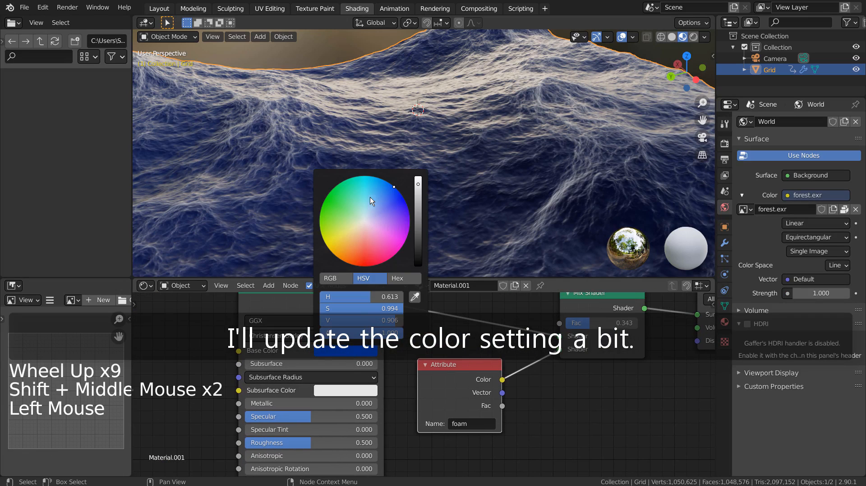
{"action": "left_click", "coordinate": [376, 204]}
{"action": "mouse_move", "coordinate": [378, 204]}
{"action": "left_mouse_down"}
{"action": "mouse_move", "coordinate": [371, 180]}
{"action": "mouse_move", "coordinate": [373, 212]}
{"action": "mouse_move", "coordinate": [379, 205]}
{"action": "left_mouse_up"}
Through the camera view, shift the Principled BSDF Base Color to a paler blue
{"action": "key", "text": "KP_0"}
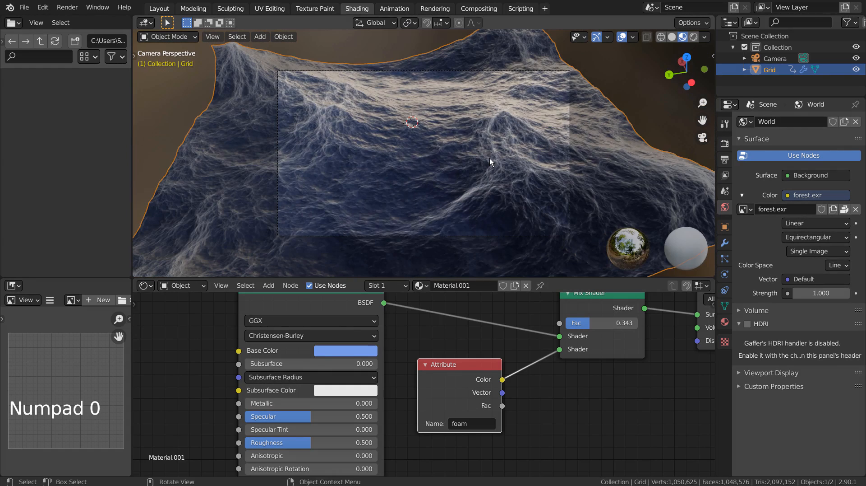
{"action": "left_click", "coordinate": [352, 351]}
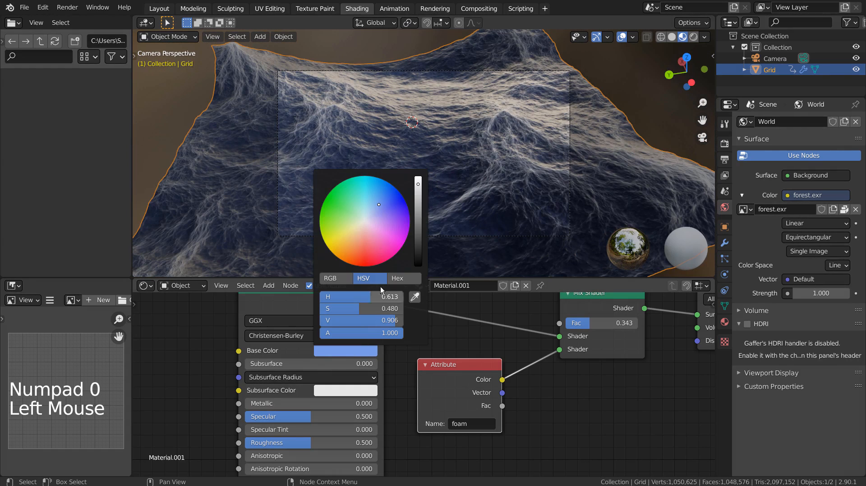
{"action": "mouse_move", "coordinate": [361, 234]}
{"action": "left_mouse_down"}
{"action": "mouse_move", "coordinate": [350, 216]}
{"action": "mouse_move", "coordinate": [374, 207]}
{"action": "left_mouse_up"}
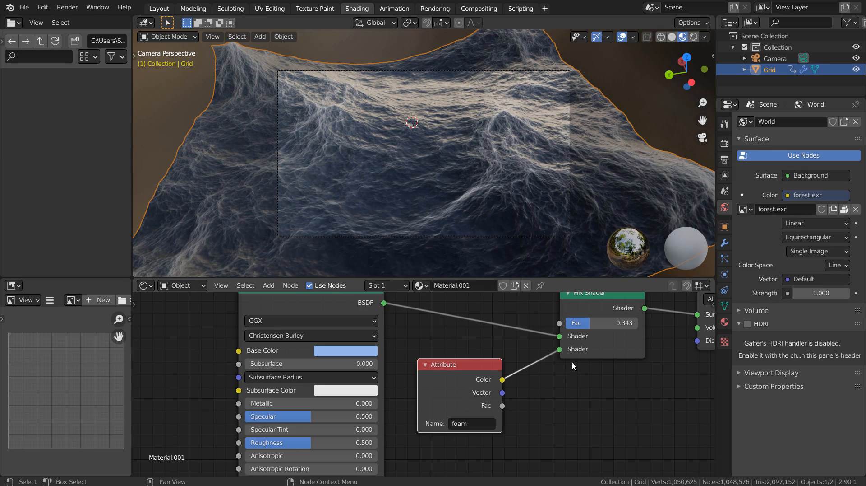
Test the Ocean modifier's Depth at 1 m and set it back to 200 m
{"action": "left_click", "coordinate": [725, 242]}
{"action": "left_click", "coordinate": [830, 218]}
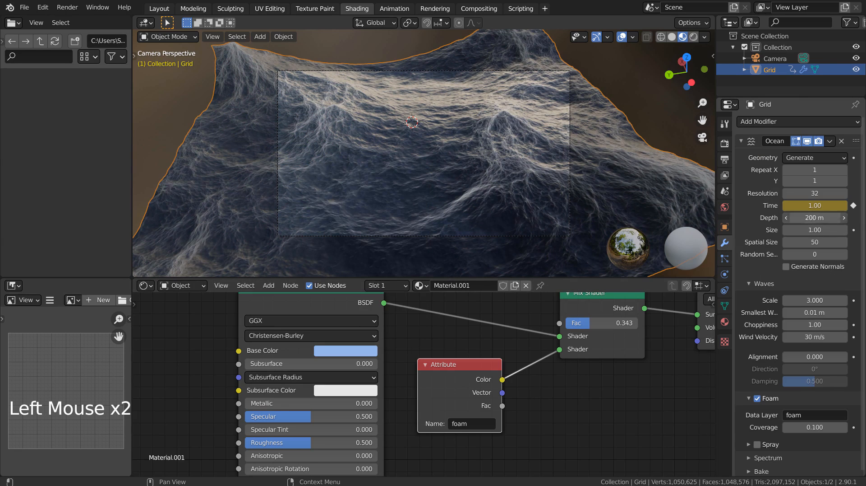
{"action": "type", "text": "1"}
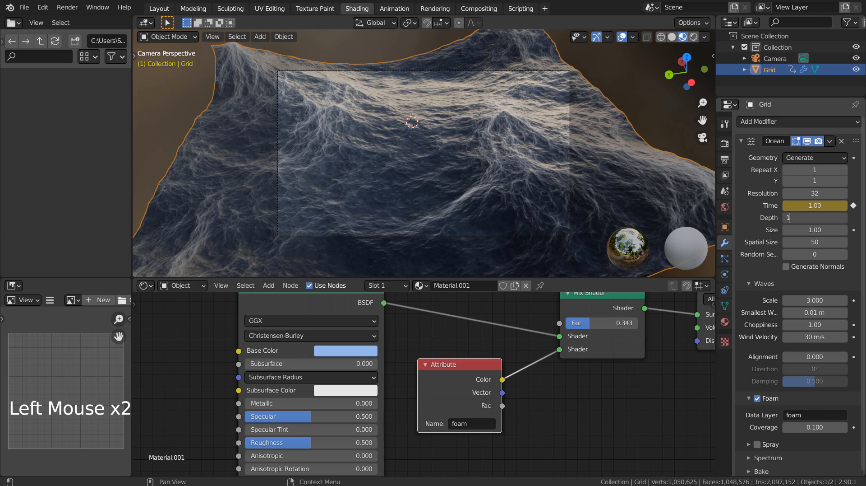
{"action": "key", "text": "Return"}
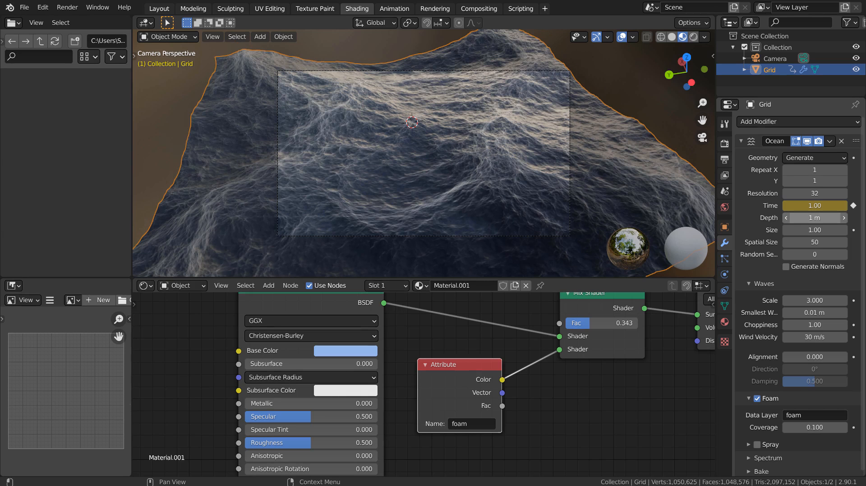
{"action": "left_click", "coordinate": [821, 218]}
{"action": "type", "text": "200"}
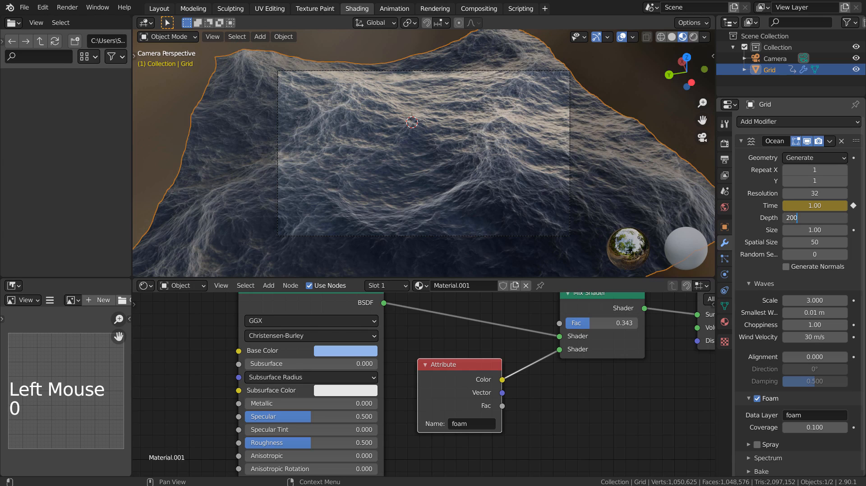
{"action": "key", "text": "Return"}
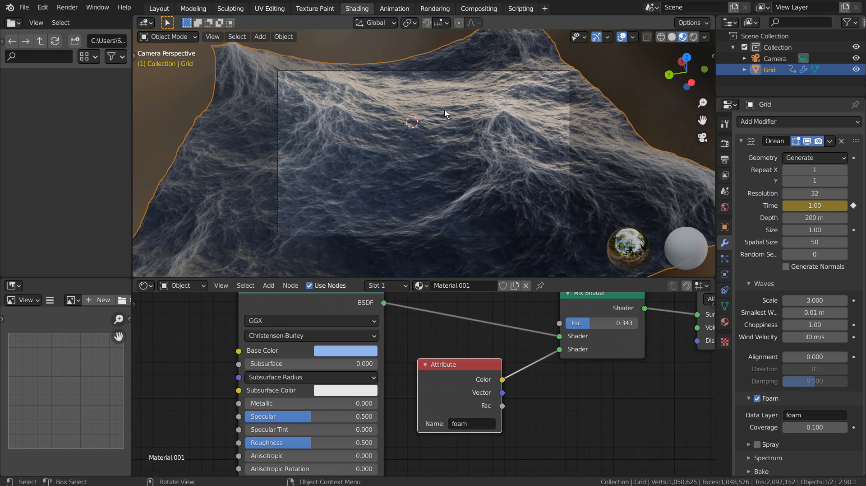
Use a Nishita Sky Texture as the world background color and show the ocean in rendered shading
{"action": "left_click", "coordinate": [725, 207]}
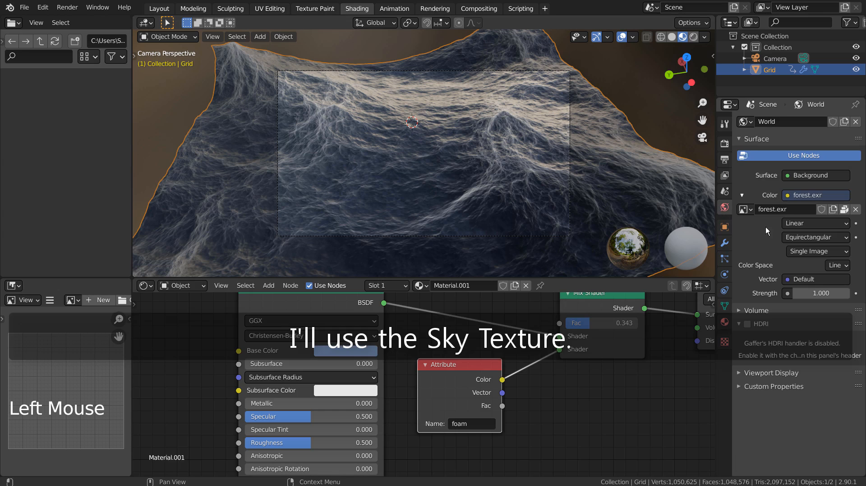
{"action": "left_click", "coordinate": [790, 195]}
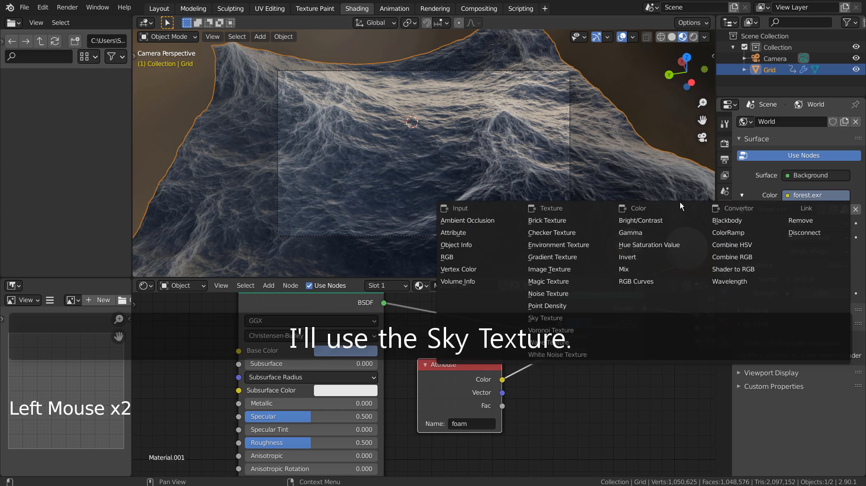
{"action": "left_click", "coordinate": [562, 317]}
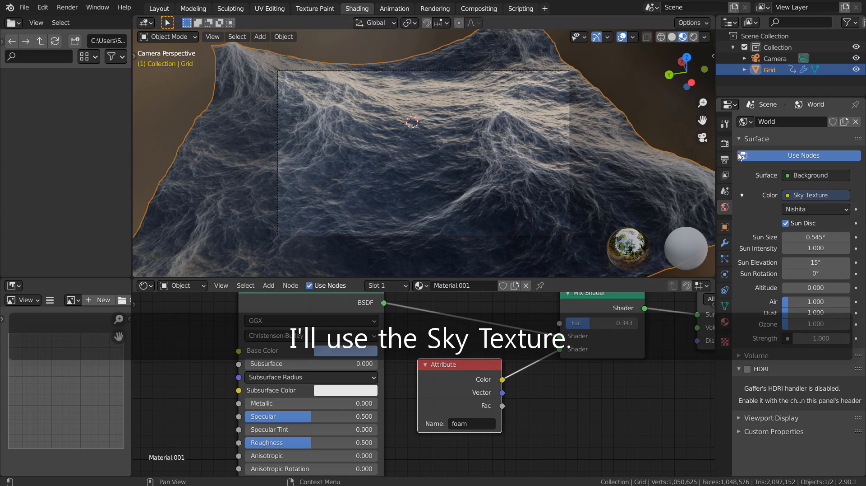
{"action": "left_click", "coordinate": [694, 37]}
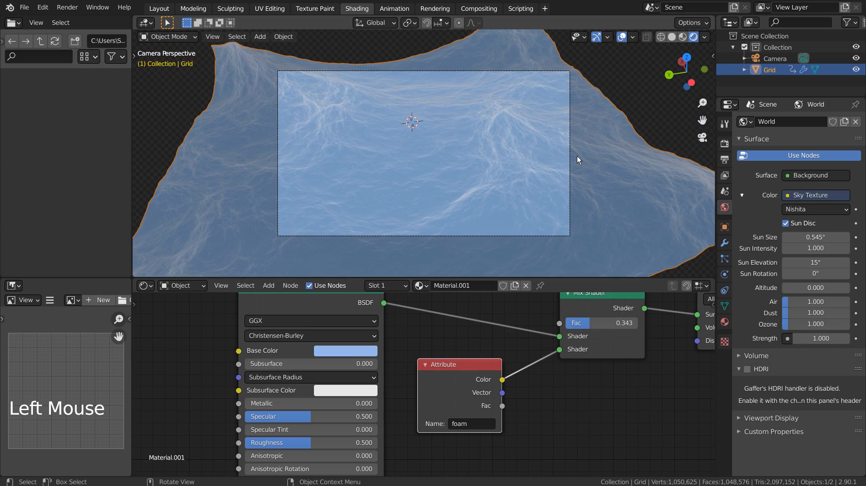
{"action": "scroll", "coordinate": [578, 156], "scroll_direction": "up", "scroll_amount": 2}
{"action": "scroll", "coordinate": [578, 157], "scroll_direction": "down", "scroll_amount": 1}
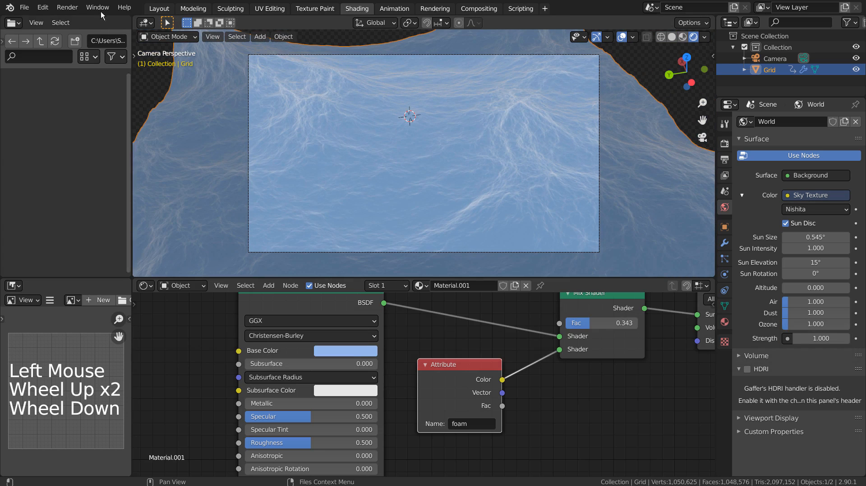
Return to the Layout workspace and set the sky's Sun Intensity to 0.1
{"action": "left_click", "coordinate": [153, 7]}
{"action": "left_click", "coordinate": [153, 7]}
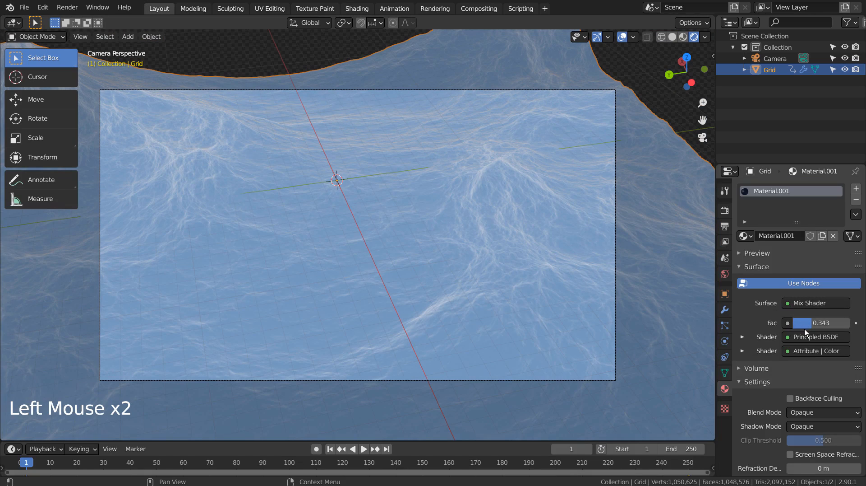
{"action": "left_click", "coordinate": [724, 274]}
{"action": "double_click", "coordinate": [796, 315]}
{"action": "type", "text": "0.1"}
{"action": "key", "text": "Return"}
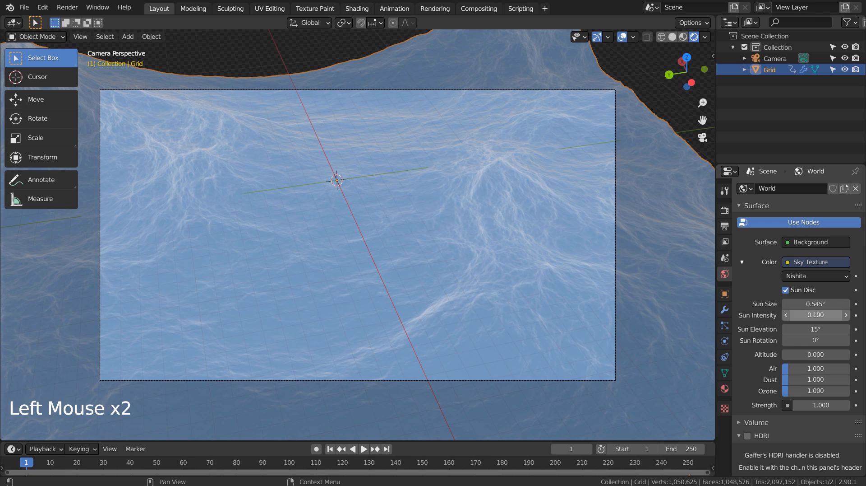
Test the world background Strength at 0.1 and 0.2 and set it to 0.3
{"action": "left_click", "coordinate": [820, 405]}
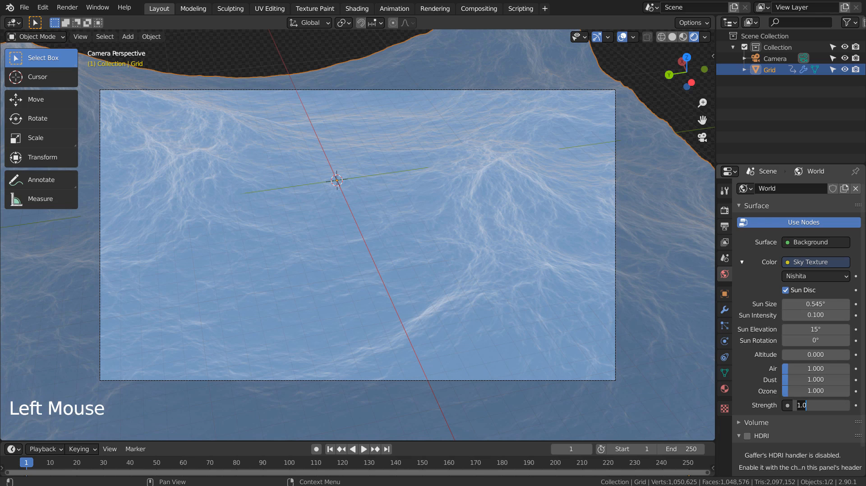
{"action": "type", "text": "0.1"}
{"action": "key", "text": "Return"}
{"action": "double_click", "coordinate": [819, 405]}
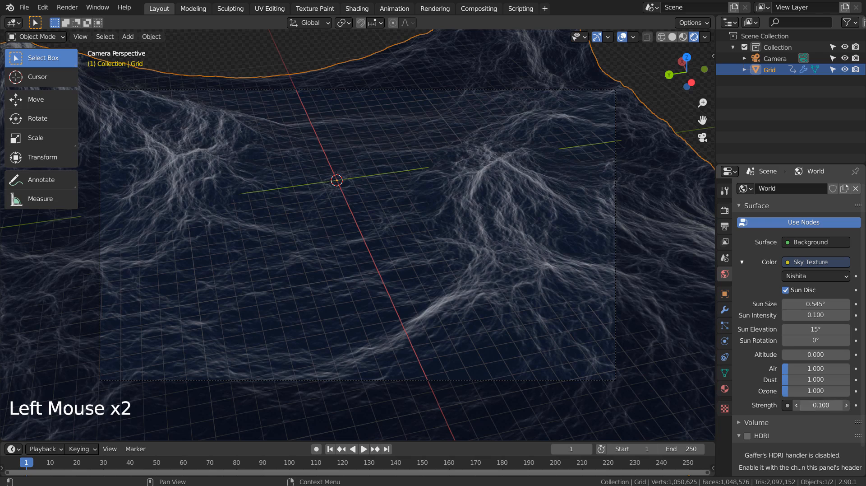
{"action": "type", "text": ".2"}
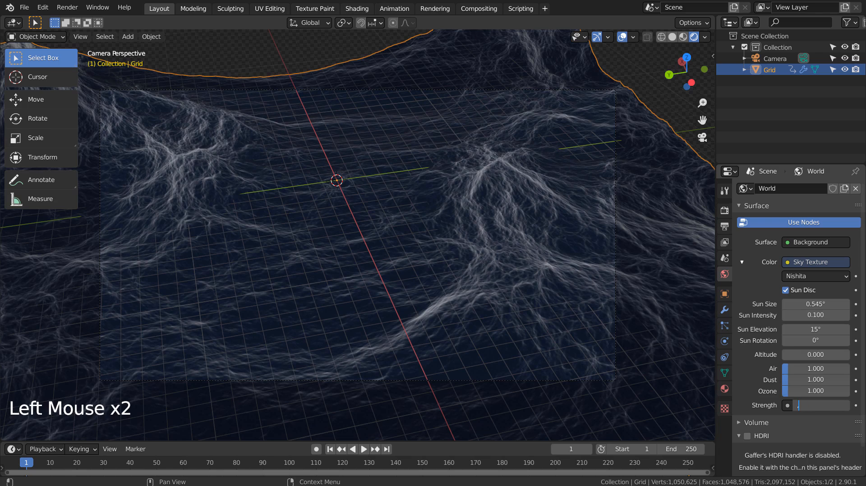
{"action": "key", "text": "Return"}
{"action": "left_click", "coordinate": [819, 405]}
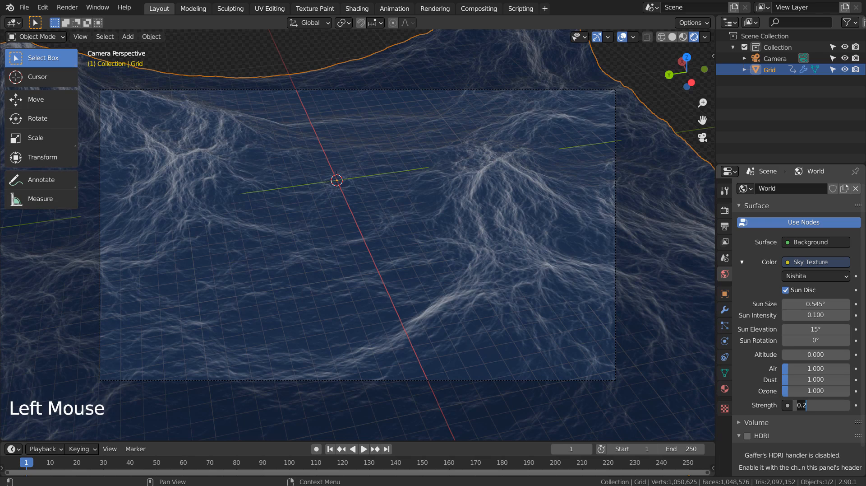
{"action": "type", "text": ".3"}
{"action": "key", "text": "Return"}
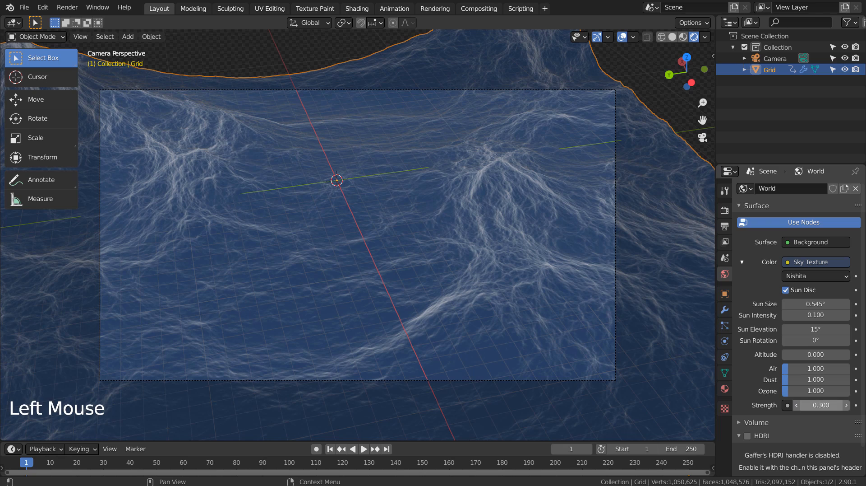
Try a world background Strength of 0.4 and set it back to 0.3
{"action": "double_click", "coordinate": [820, 405]}
{"action": "key", "text": "BackSpace"}
{"action": "type", "text": "4"}
{"action": "key", "text": "Return"}
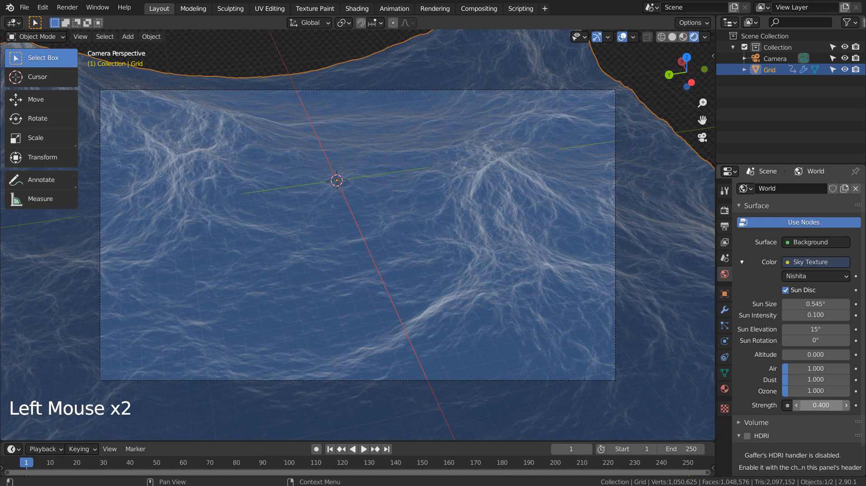
{"action": "double_click", "coordinate": [819, 405]}
{"action": "key", "text": "BackSpace"}
{"action": "type", "text": "3"}
{"action": "key", "text": "Return"}
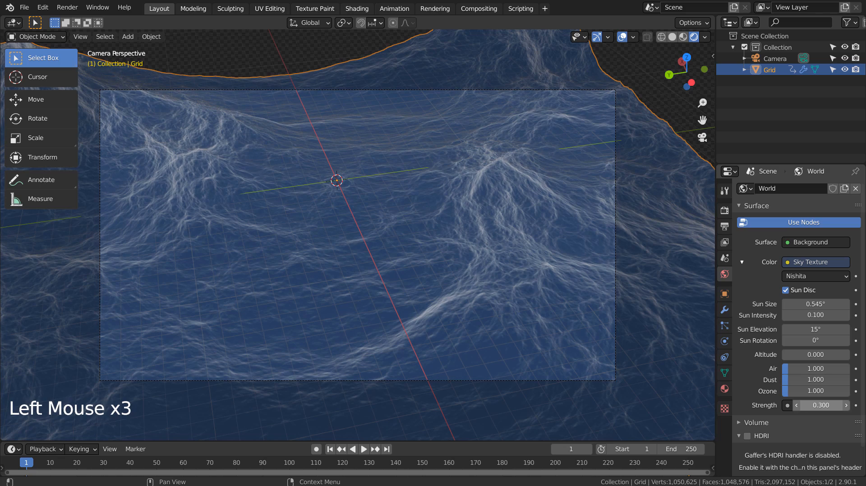
Set the Sky Texture's Sun Rotation to 45°
{"action": "left_click", "coordinate": [809, 340]}
{"action": "type", "text": "45"}
{"action": "key", "text": "Return"}
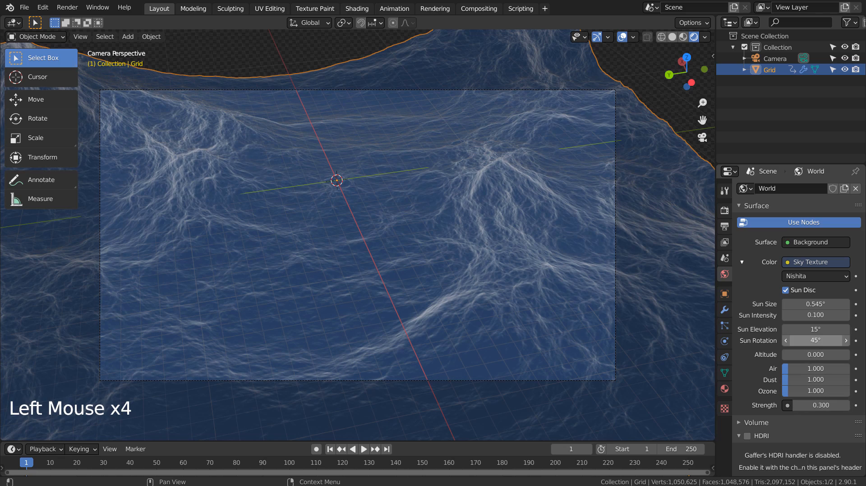
Set the Sky Texture's Sun Rotation to 155° and lower its Air value to 0.934
{"action": "left_click", "coordinate": [816, 341]}
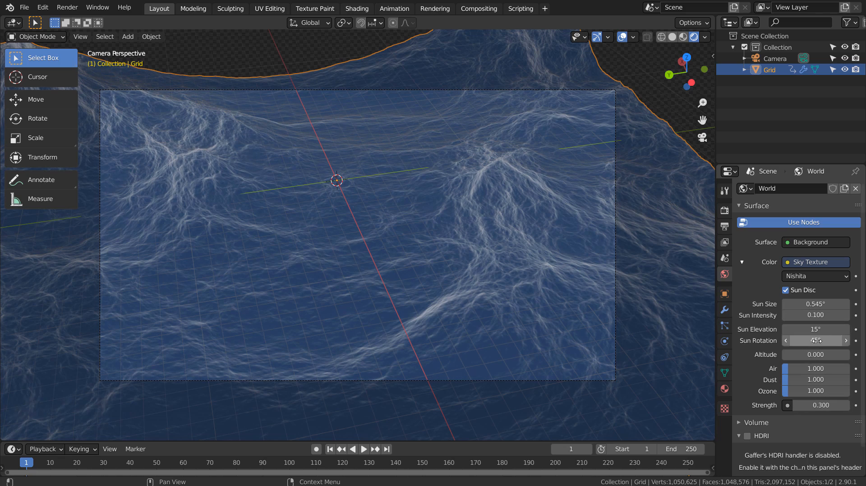
{"action": "type", "text": "155"}
{"action": "key", "text": "Return"}
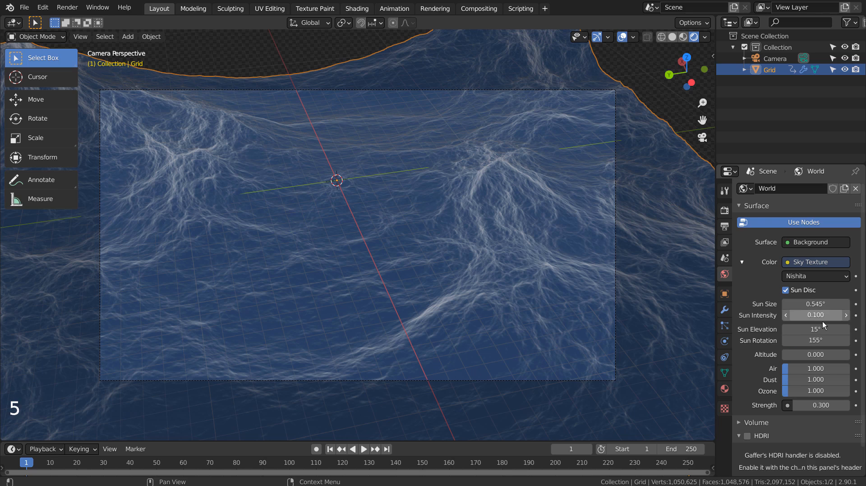
{"action": "left_click", "coordinate": [804, 371]}
{"action": "mouse_move", "coordinate": [804, 371]}
{"action": "left_mouse_down"}
{"action": "mouse_move", "coordinate": [847, 371]}
{"action": "mouse_move", "coordinate": [788, 371]}
{"action": "left_mouse_up"}
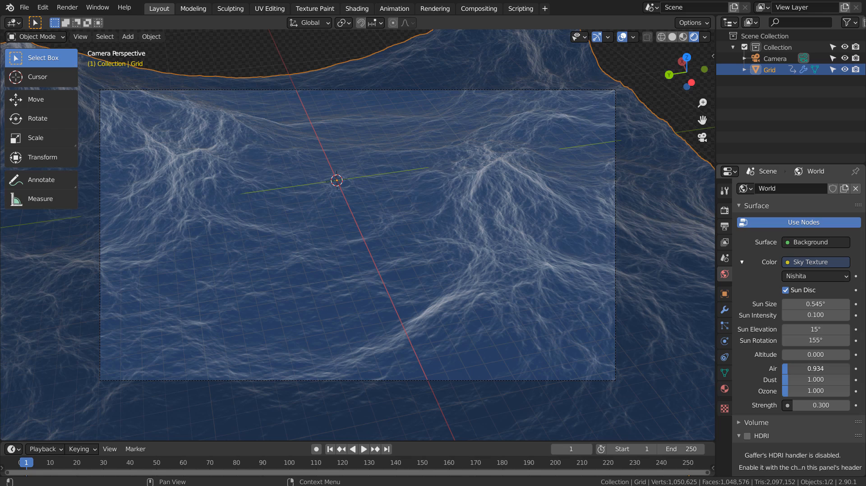
Try a Sky Texture Altitude of 5 and set it to 1
{"action": "double_click", "coordinate": [794, 353]}
{"action": "type", "text": "5"}
{"action": "key", "text": "Return"}
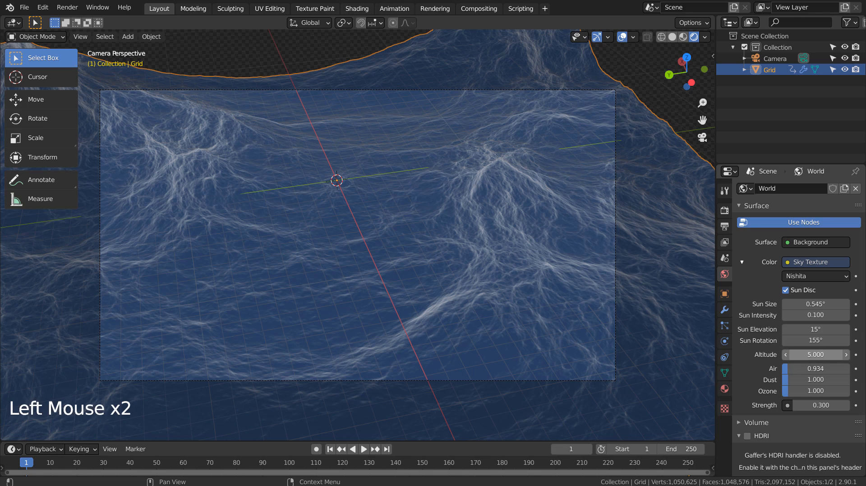
{"action": "left_click", "coordinate": [808, 354]}
{"action": "type", "text": "1"}
{"action": "key", "text": "Return"}
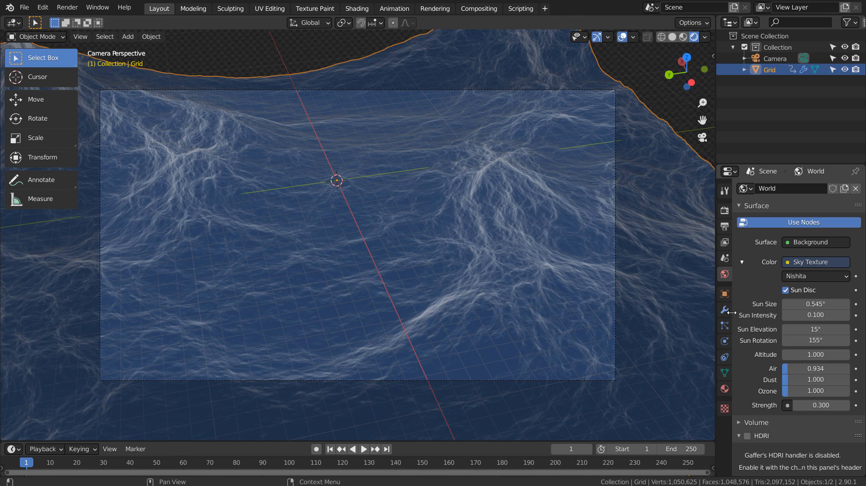
Brighten the light blue Base Color of the ocean material in the Shading workspace
{"action": "left_click", "coordinate": [356, 13]}
{"action": "left_click", "coordinate": [357, 352]}
{"action": "mouse_move", "coordinate": [374, 213]}
{"action": "left_mouse_down"}
{"action": "mouse_move", "coordinate": [389, 190]}
{"action": "mouse_move", "coordinate": [375, 203]}
{"action": "left_mouse_up"}
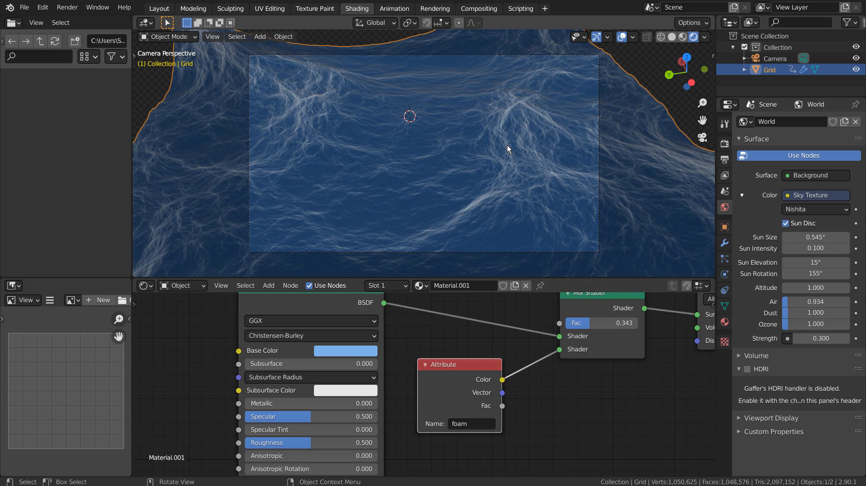
Start a test render, close its window, and set the output resolution percentage to 100%
{"action": "key", "text": "F12"}
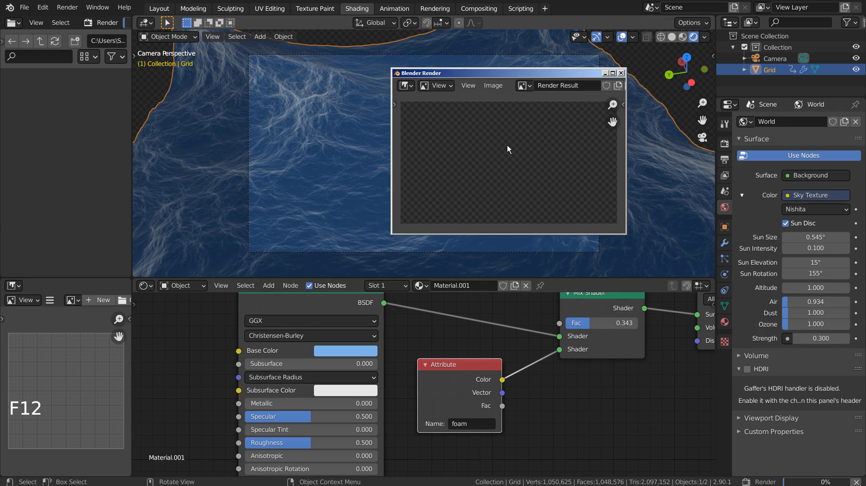
{"action": "left_click", "coordinate": [621, 72]}
{"action": "double_click", "coordinate": [724, 159]}
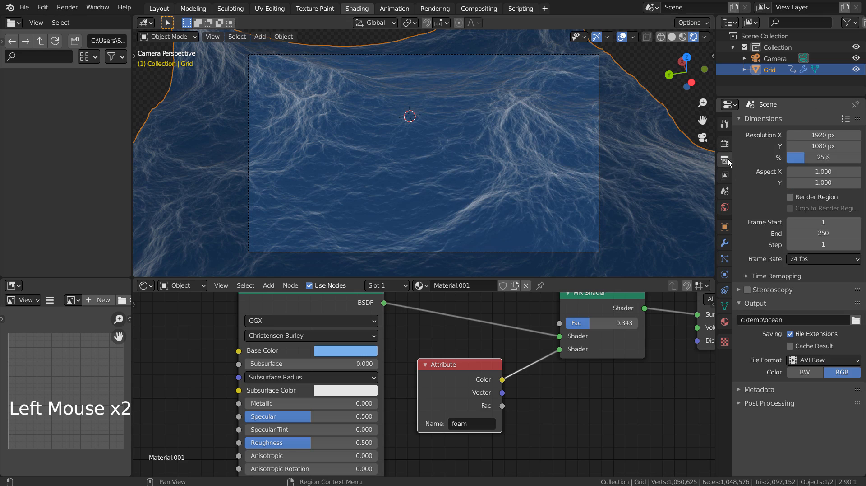
{"action": "left_click_drag", "start_coordinate": [815, 158], "coordinate": [863, 161]}
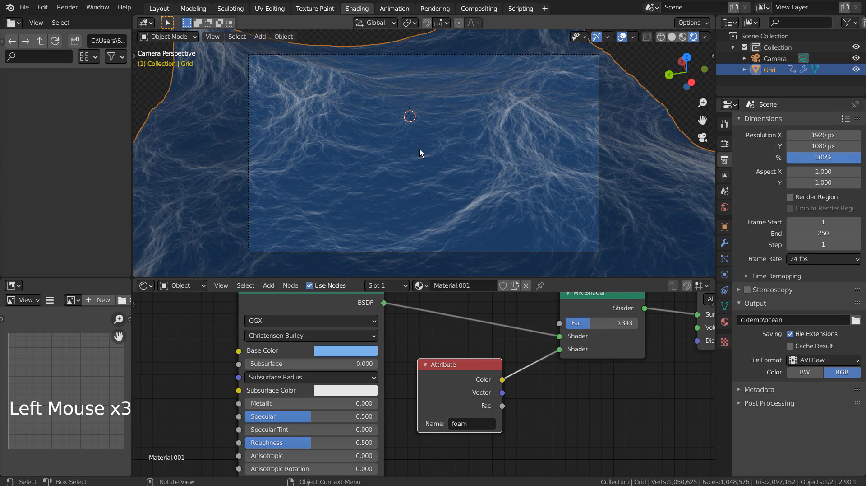
Return to the Layout workspace, show the viewport in Solid shading and render the current frame
{"action": "left_click", "coordinate": [166, 9]}
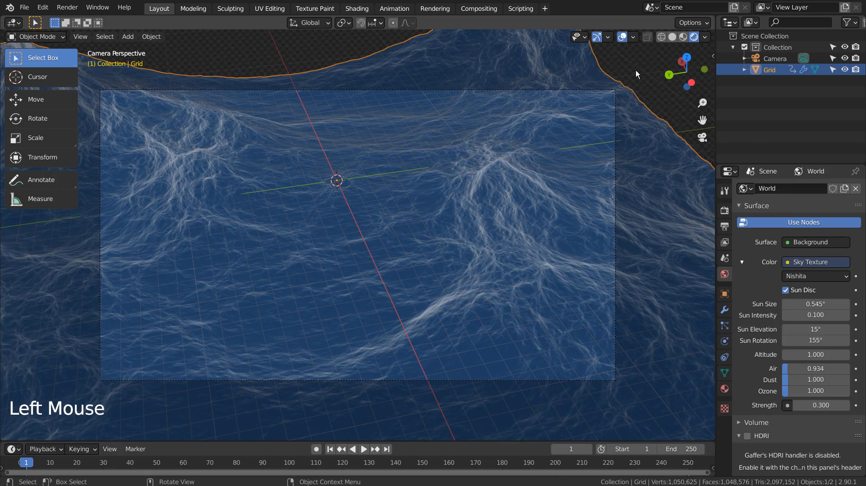
{"action": "left_click", "coordinate": [672, 37]}
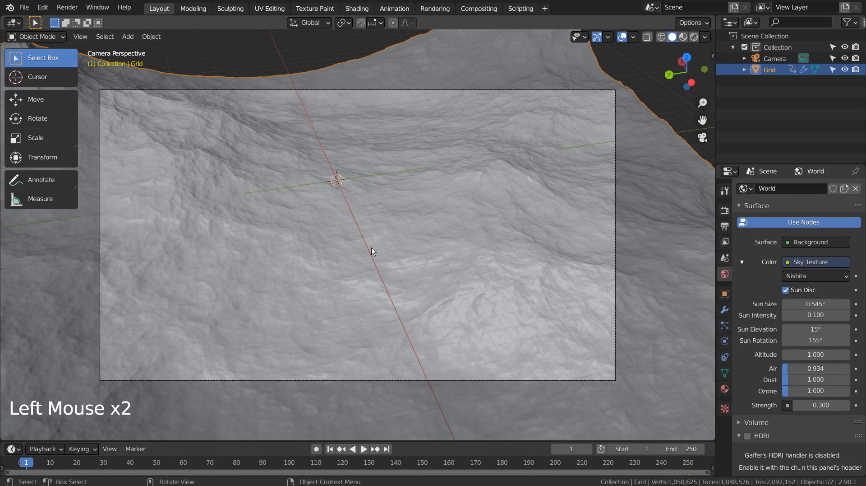
{"action": "key", "text": "F12"}
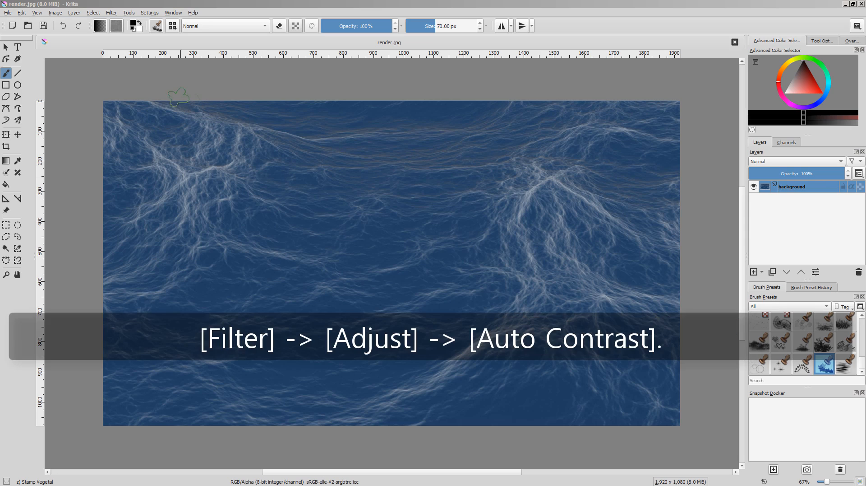
Switch to Krita, try the Auto Contrast filter on render.jpg and undo it
{"action": "left_click", "coordinate": [113, 14]}
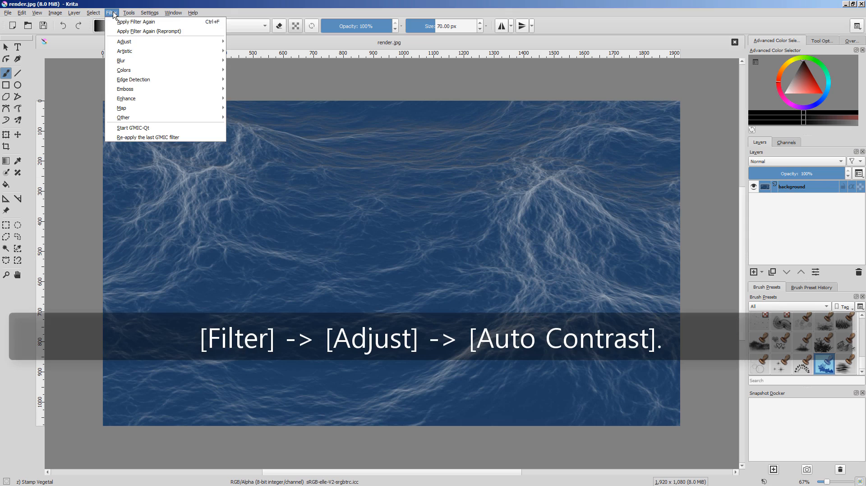
{"action": "mouse_move", "coordinate": [124, 42]}
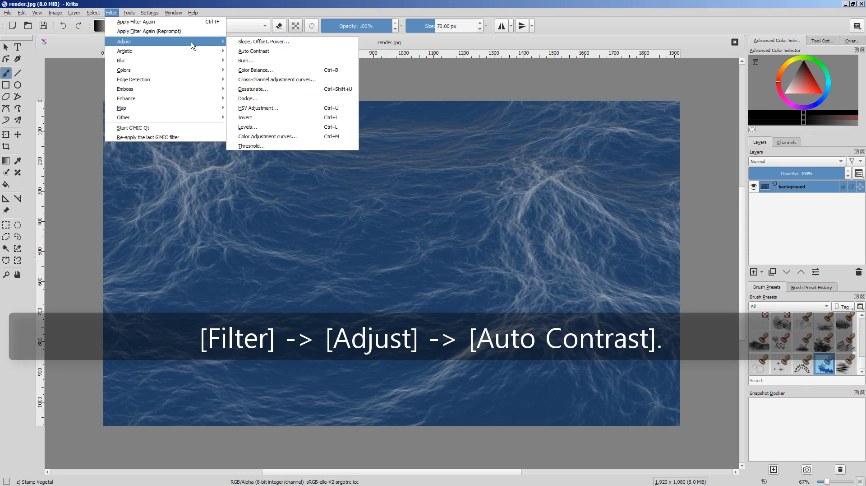
{"action": "left_click", "coordinate": [296, 51]}
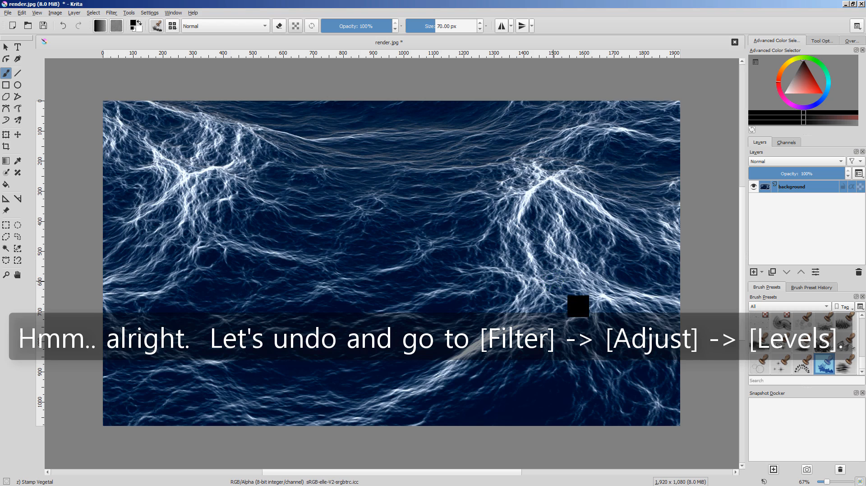
{"action": "key", "text": "ctrl+z"}
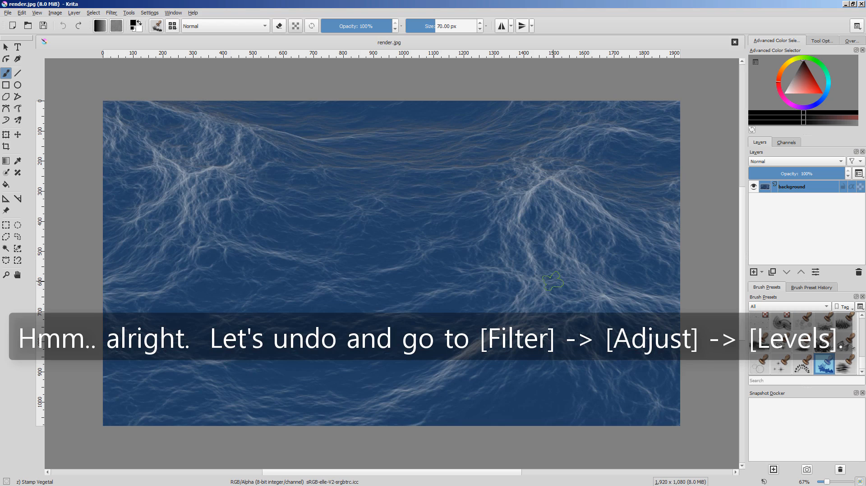
Try the Levels filter on render.jpg, shifting the black input level and lowering the white input level to 170
{"action": "left_click", "coordinate": [112, 13]}
{"action": "mouse_move", "coordinate": [129, 42]}
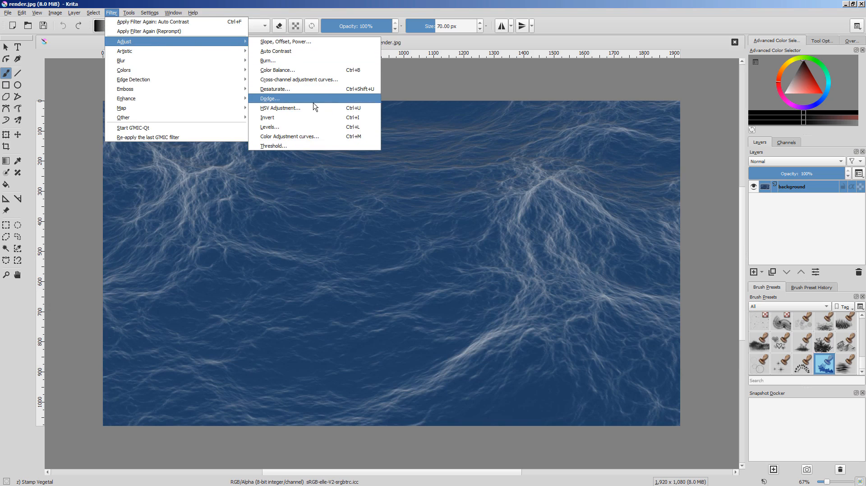
{"action": "left_click", "coordinate": [312, 125]}
{"action": "mouse_move", "coordinate": [595, 183]}
{"action": "left_mouse_down"}
{"action": "mouse_move", "coordinate": [638, 184]}
{"action": "mouse_move", "coordinate": [582, 185]}
{"action": "left_mouse_up"}
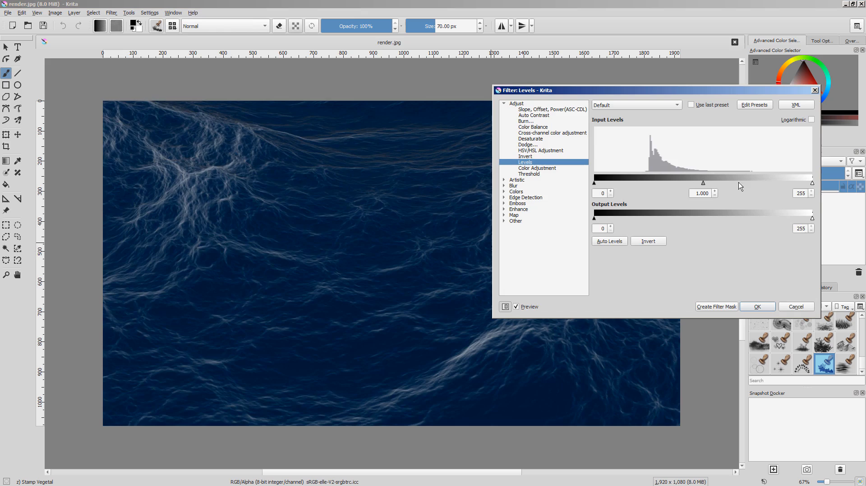
{"action": "left_click_drag", "start_coordinate": [815, 186], "coordinate": [740, 186]}
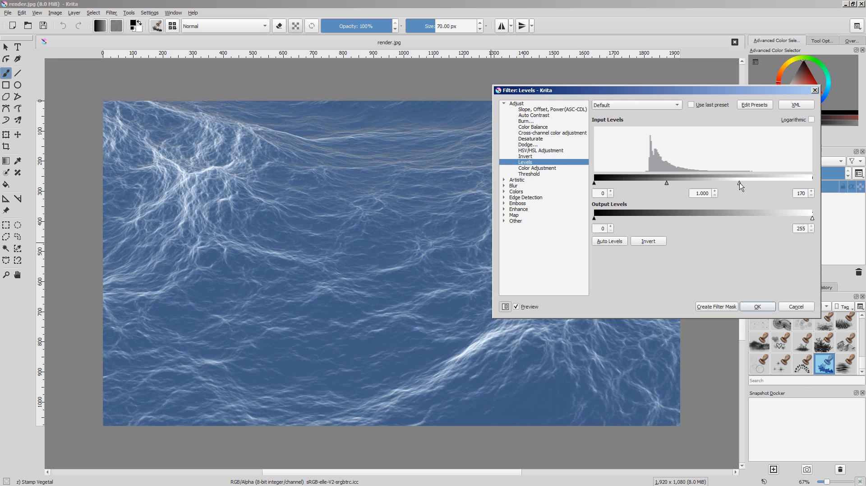
Apply a Color Adjustment curve to the Blue channel, raising its midpoint to input 85 and output 138
{"action": "left_click", "coordinate": [555, 169]}
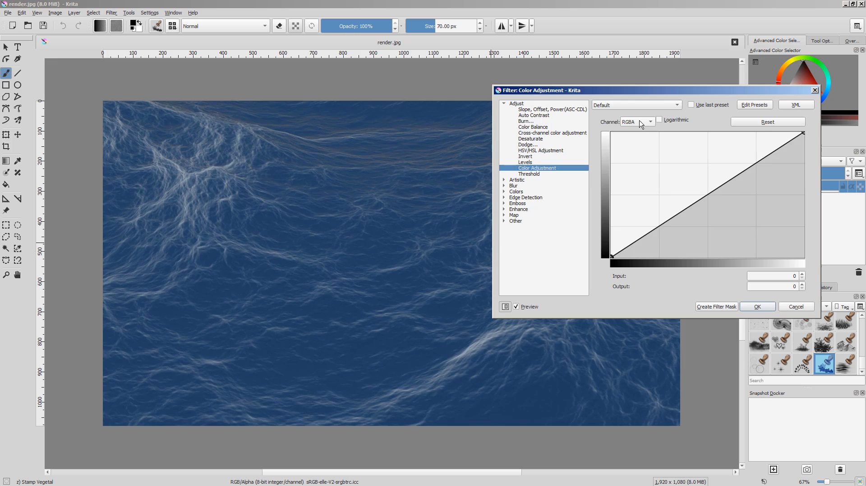
{"action": "left_click", "coordinate": [646, 126]}
{"action": "left_click", "coordinate": [632, 153]}
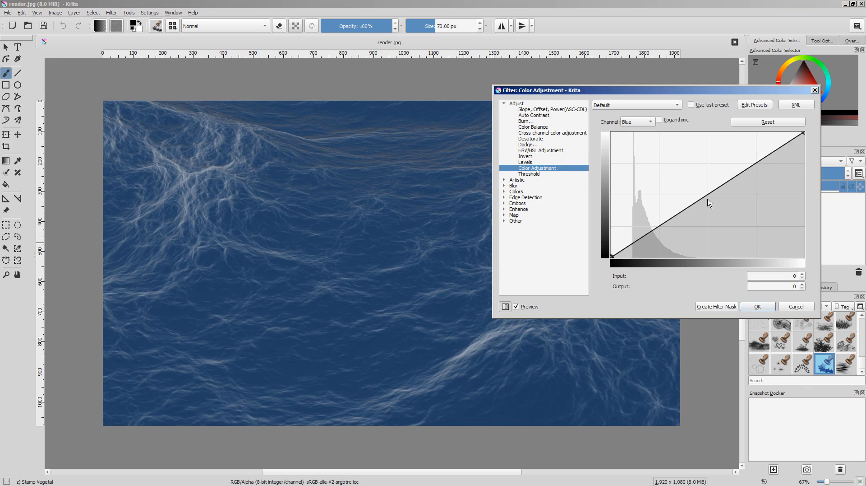
{"action": "left_click_drag", "start_coordinate": [694, 204], "coordinate": [675, 189]}
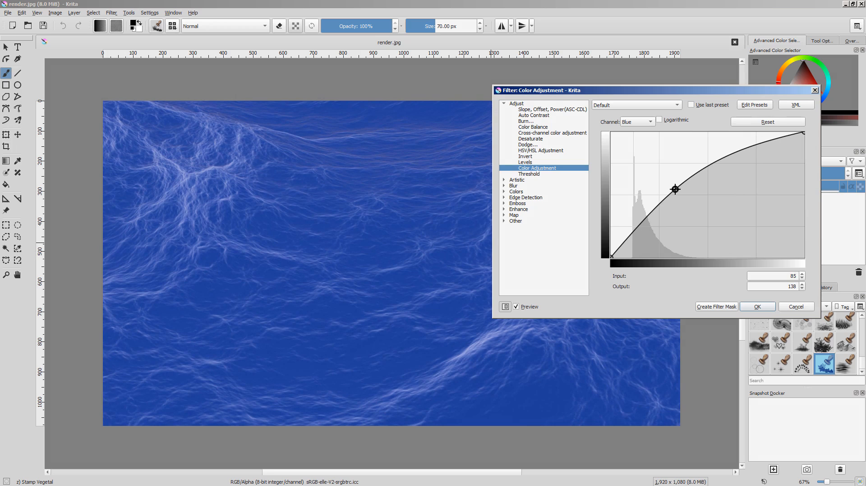
{"action": "left_click", "coordinate": [766, 307]}
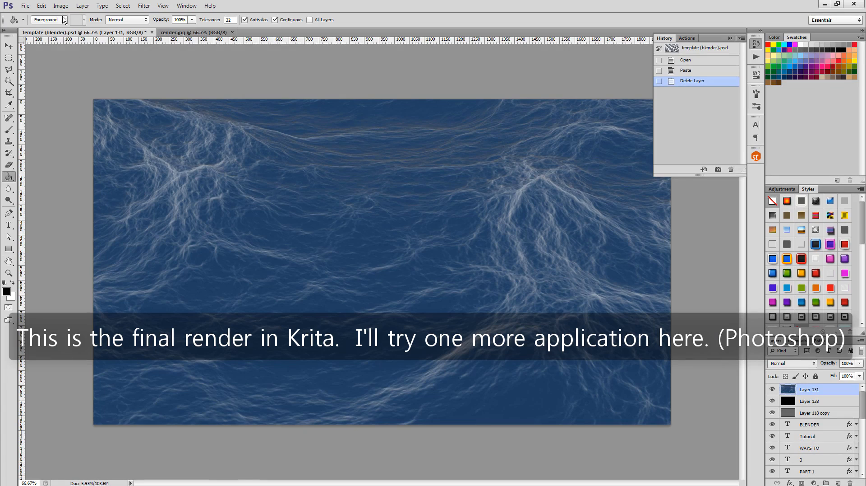
Switch to Photoshop and apply Auto Contrast to the ocean render's layer
{"action": "left_click", "coordinate": [61, 5]}
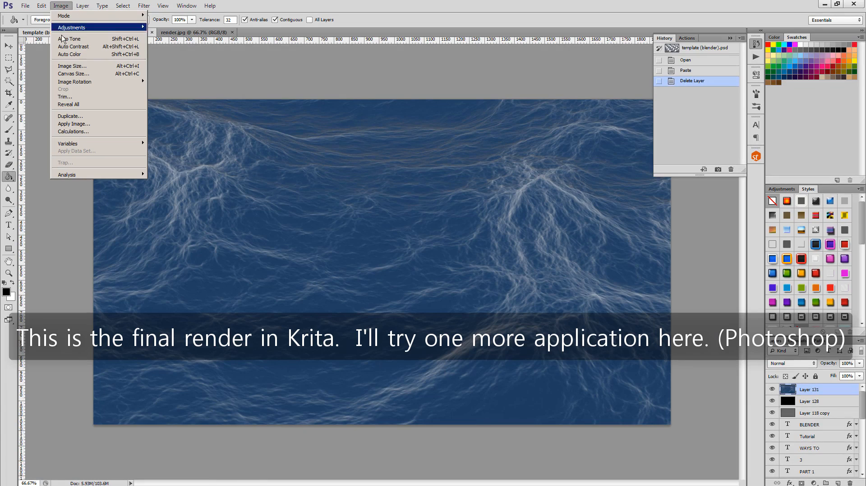
{"action": "left_click", "coordinate": [121, 49]}
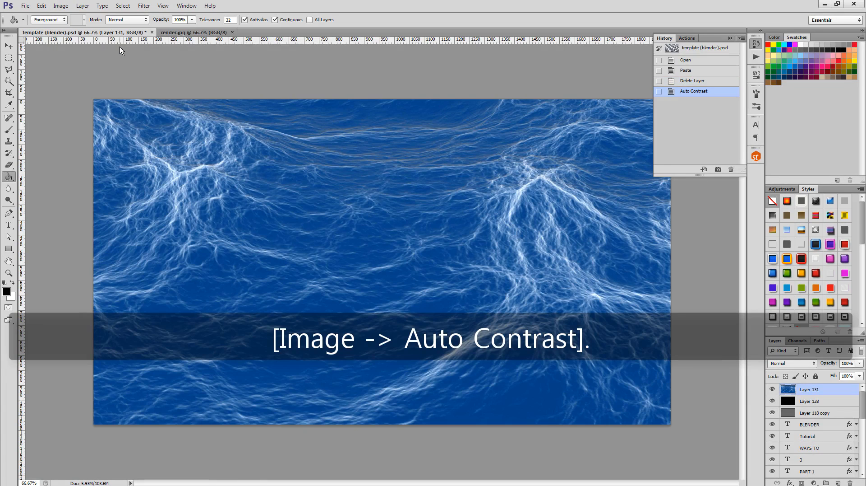